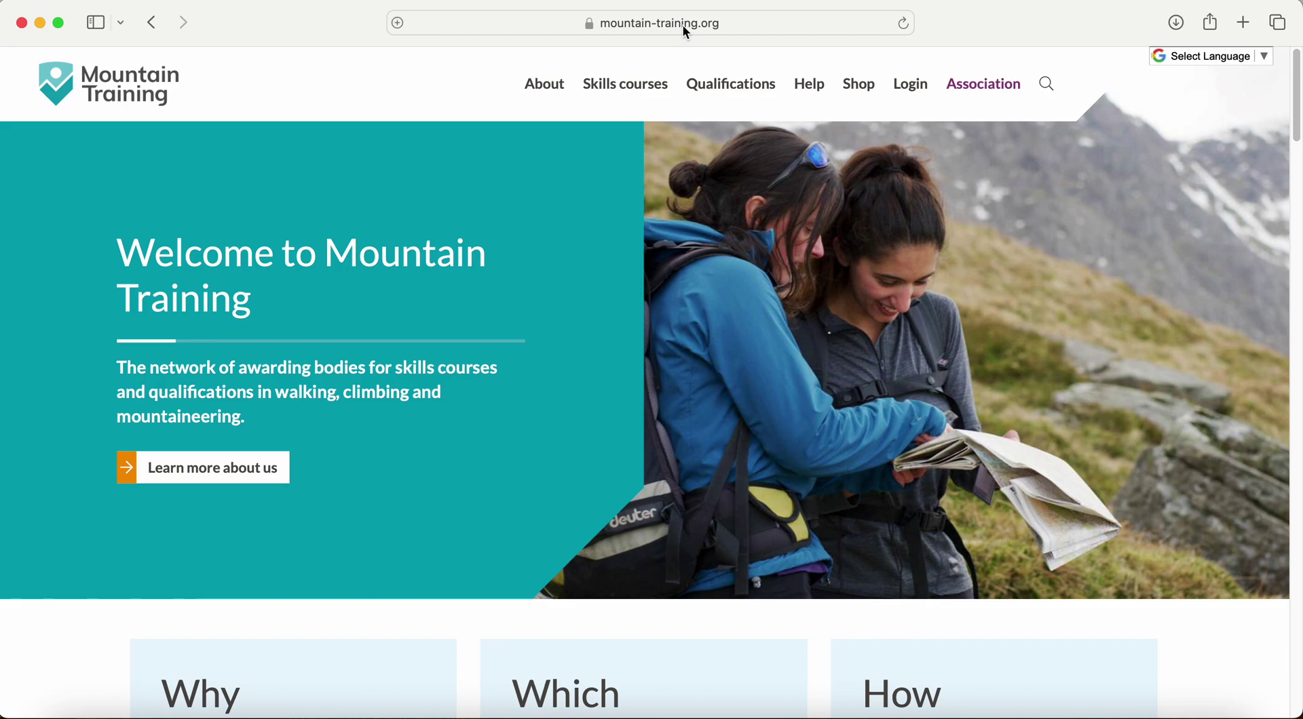
Log in to the Mountain Training account with the saved user name and password.
click(913, 90)
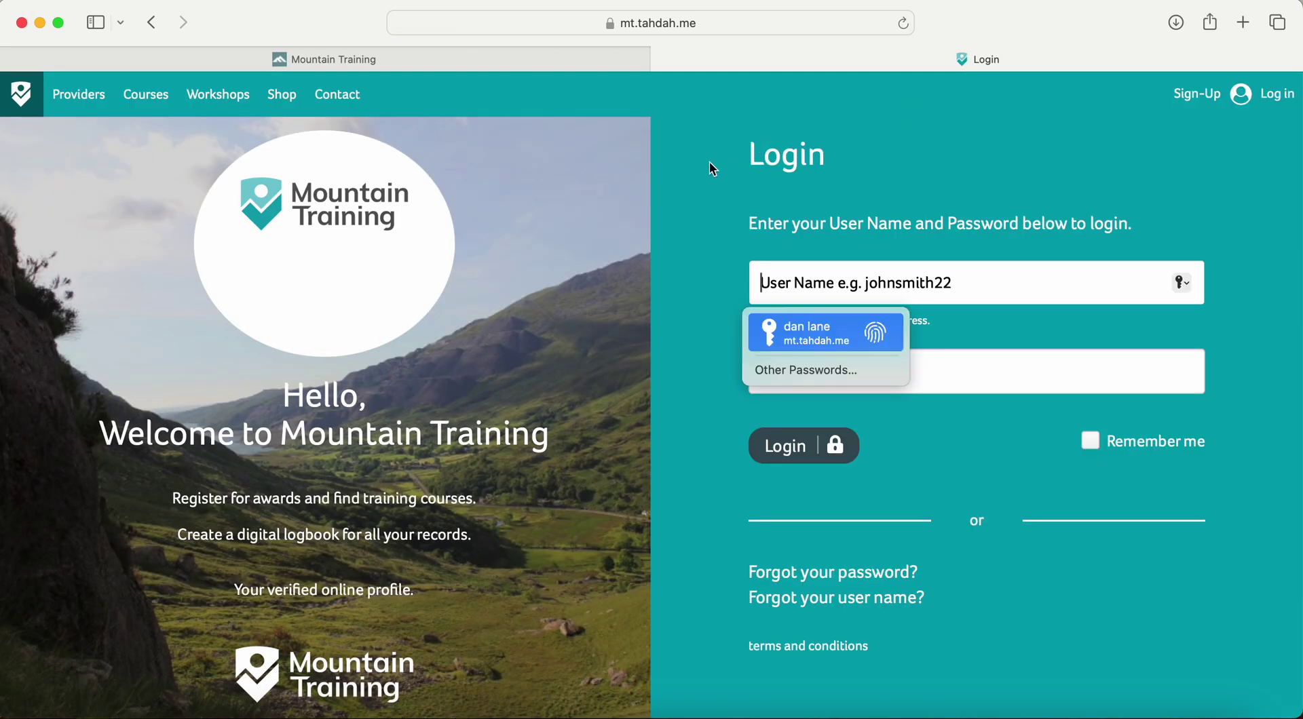
key(Return)
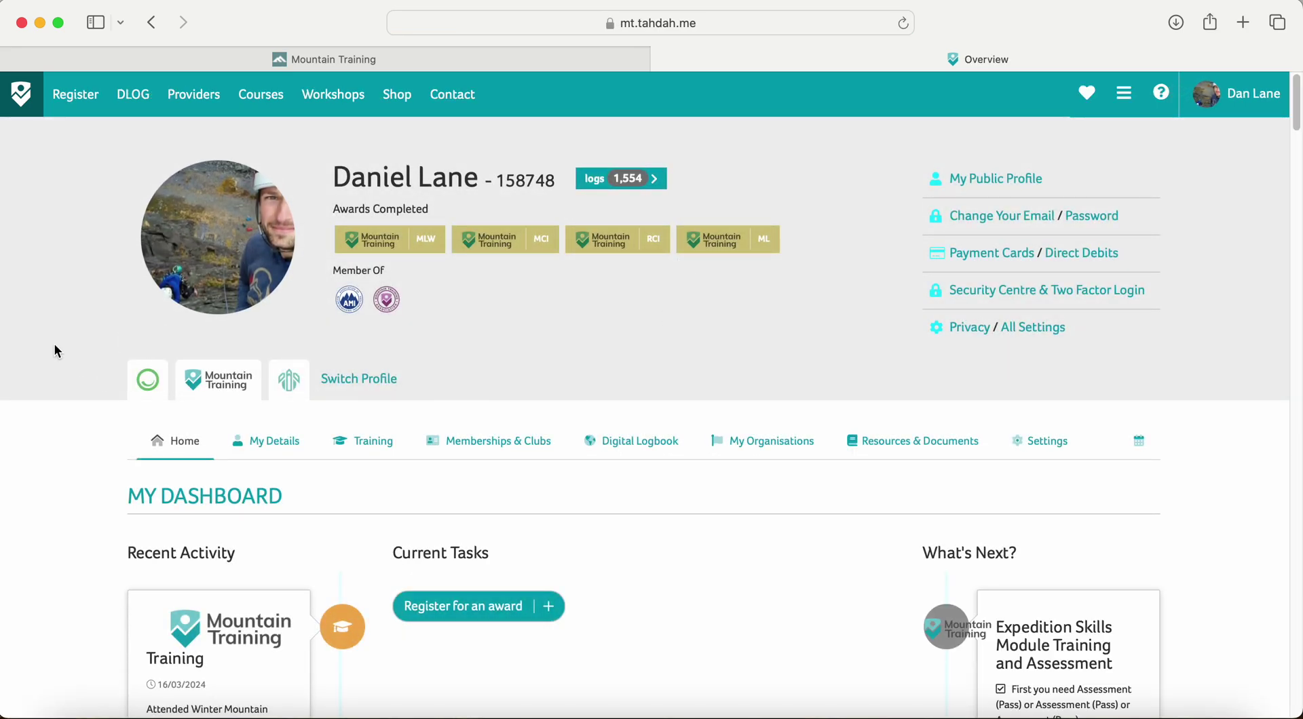
Start a new DLOG record for the Lowland Walking activity.
click(137, 102)
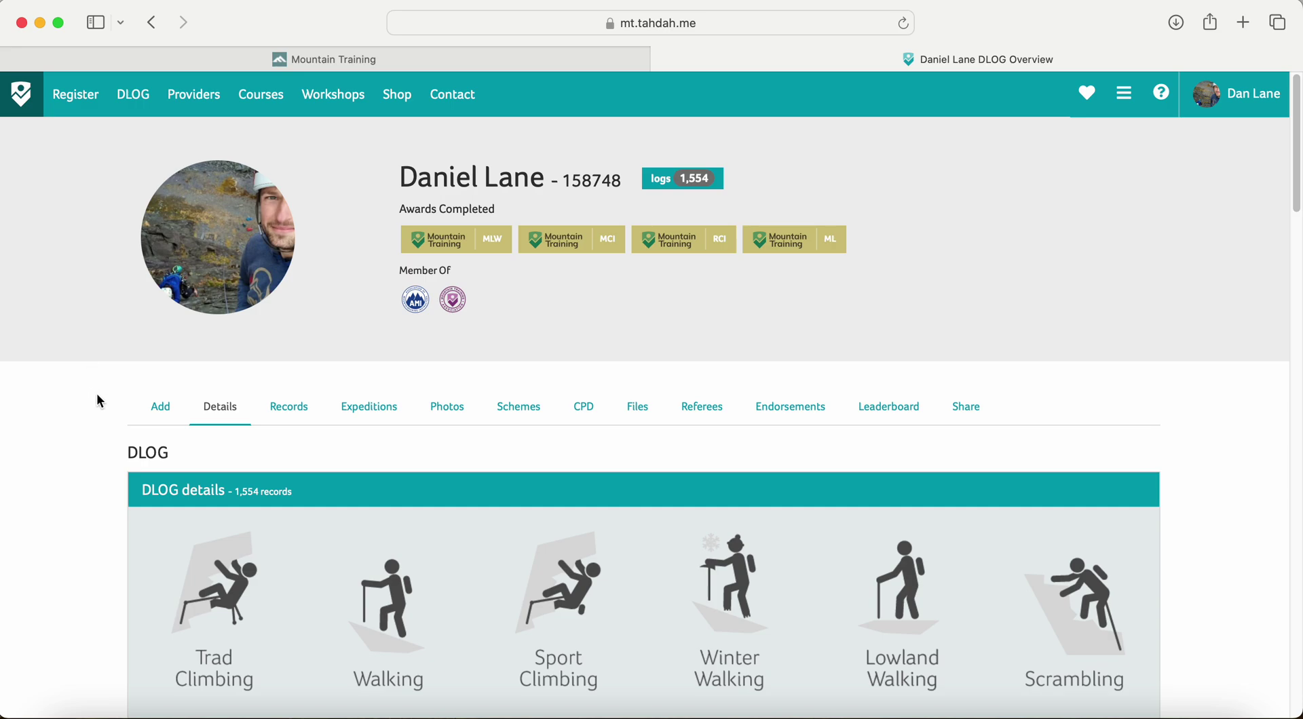
click(164, 412)
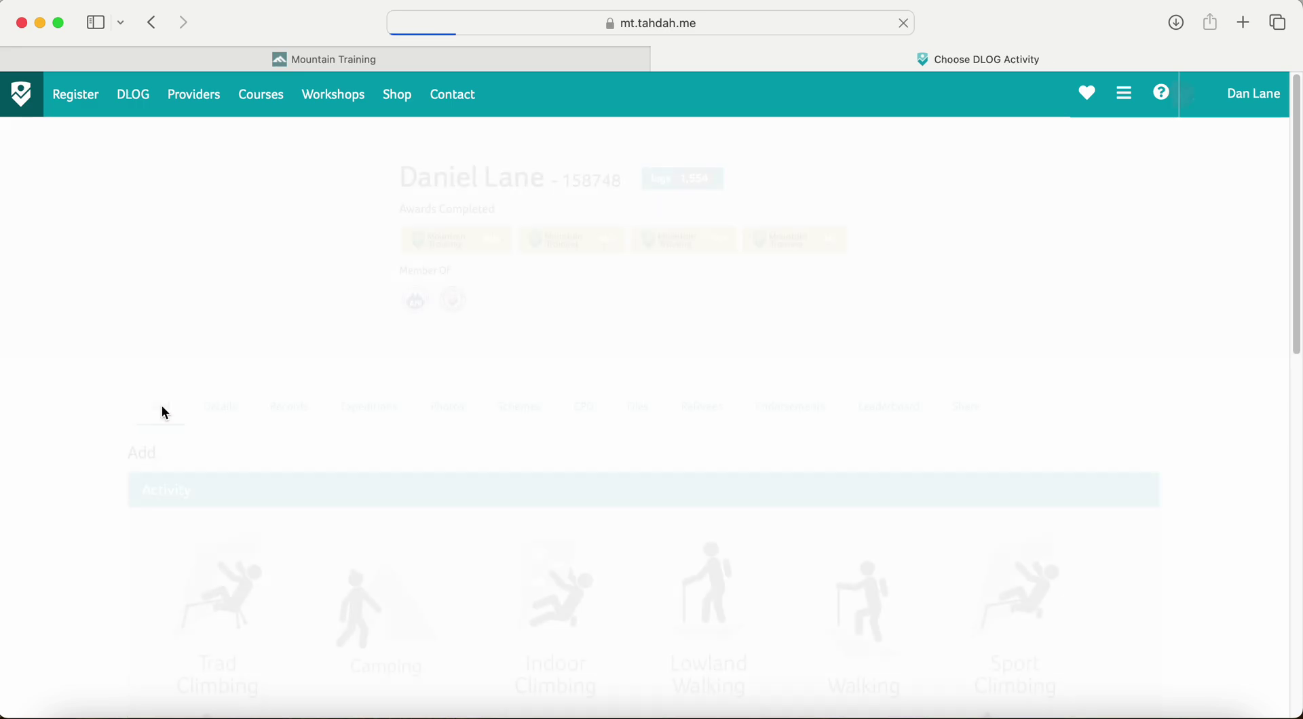
scroll(96, 414, down, 5)
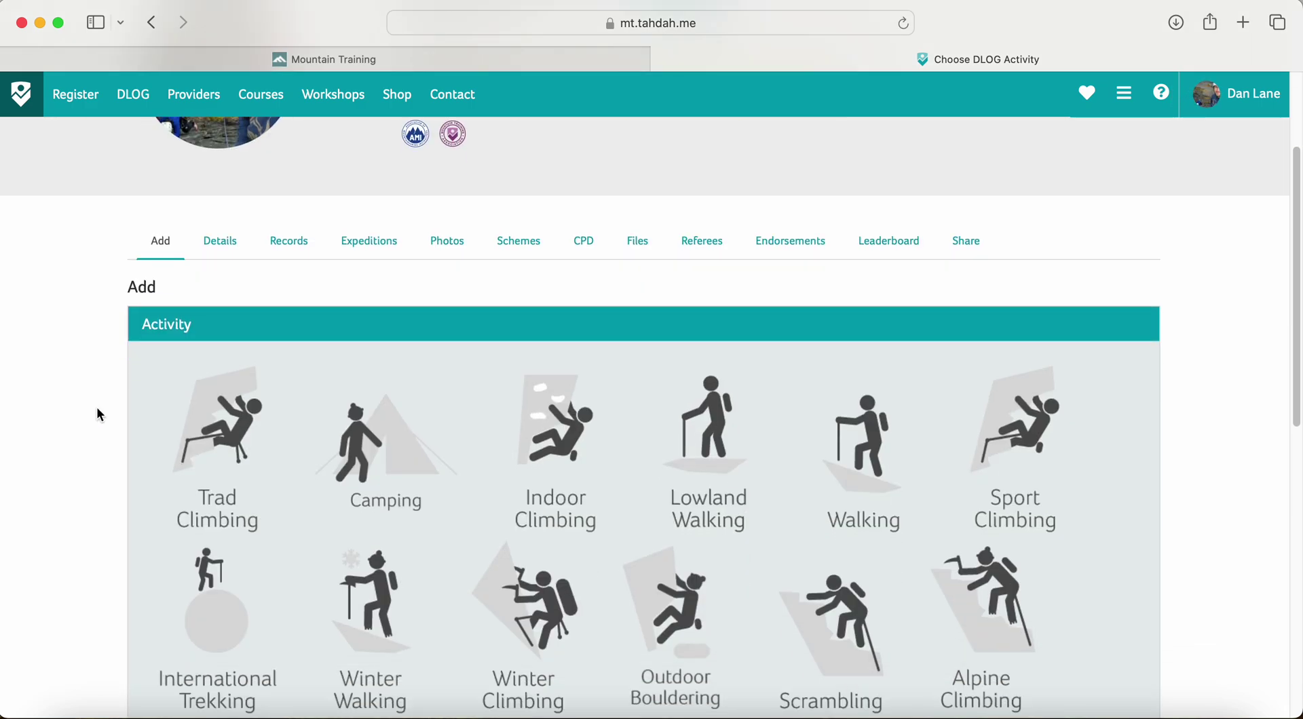
scroll(97, 409, down, 4)
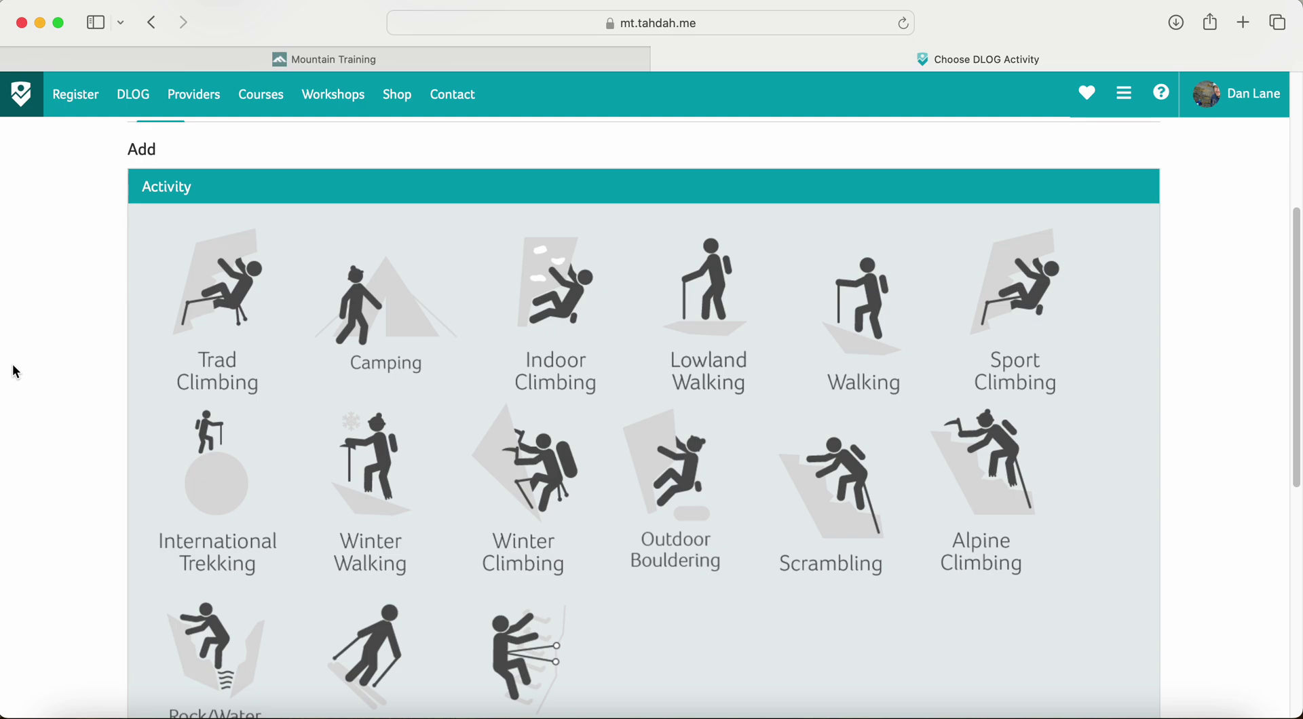
scroll(18, 396, down, 3)
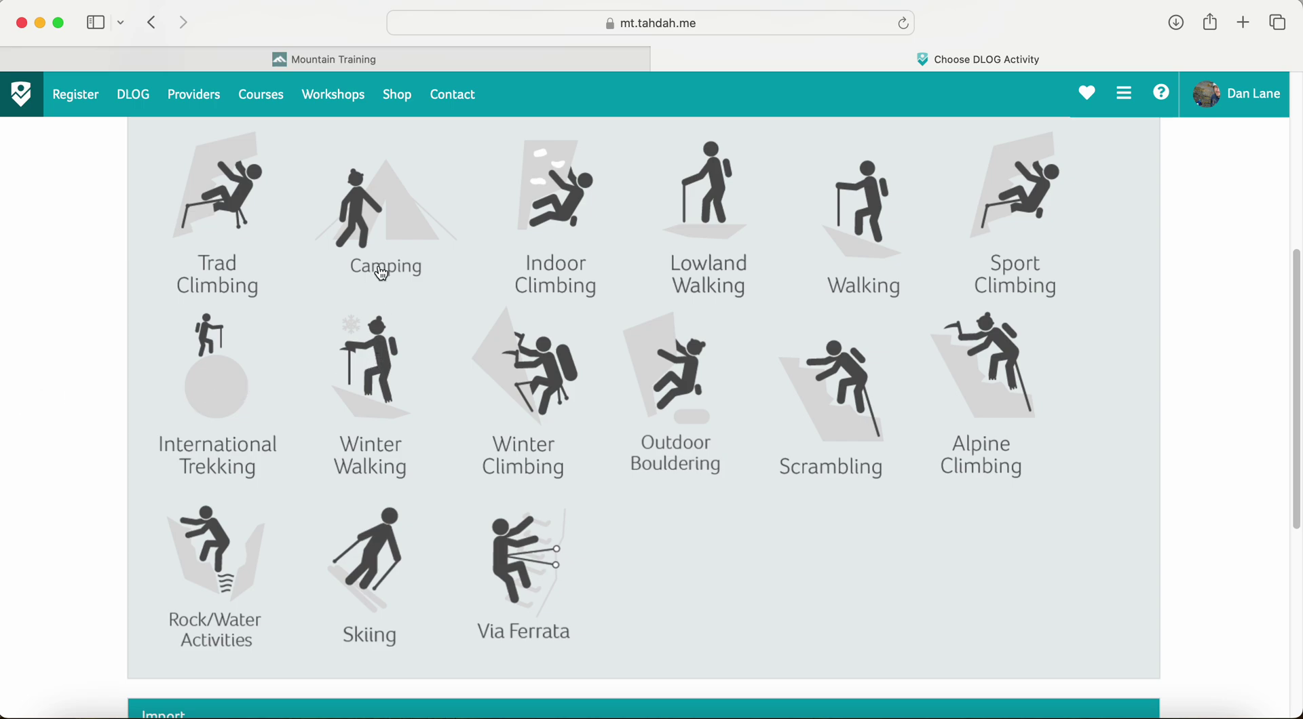
click(705, 214)
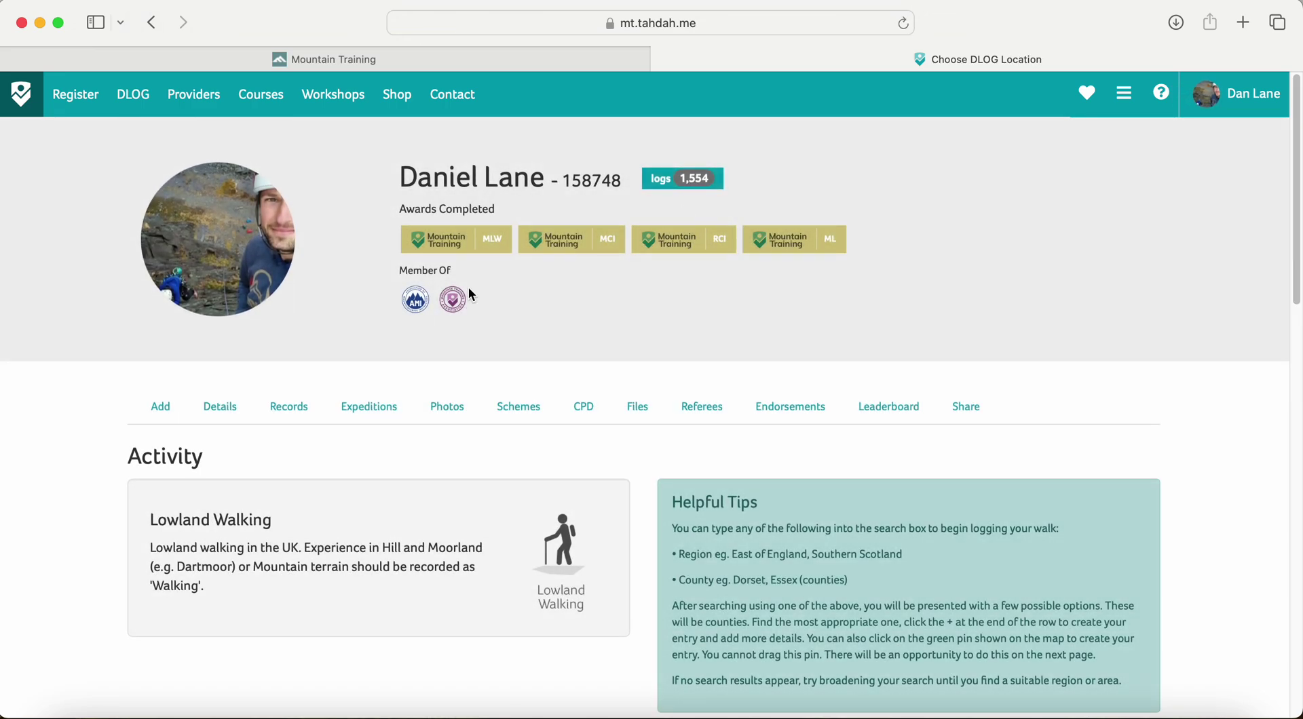
Search the lowland walking locations for "snowdonia".
scroll(101, 454, down, 3)
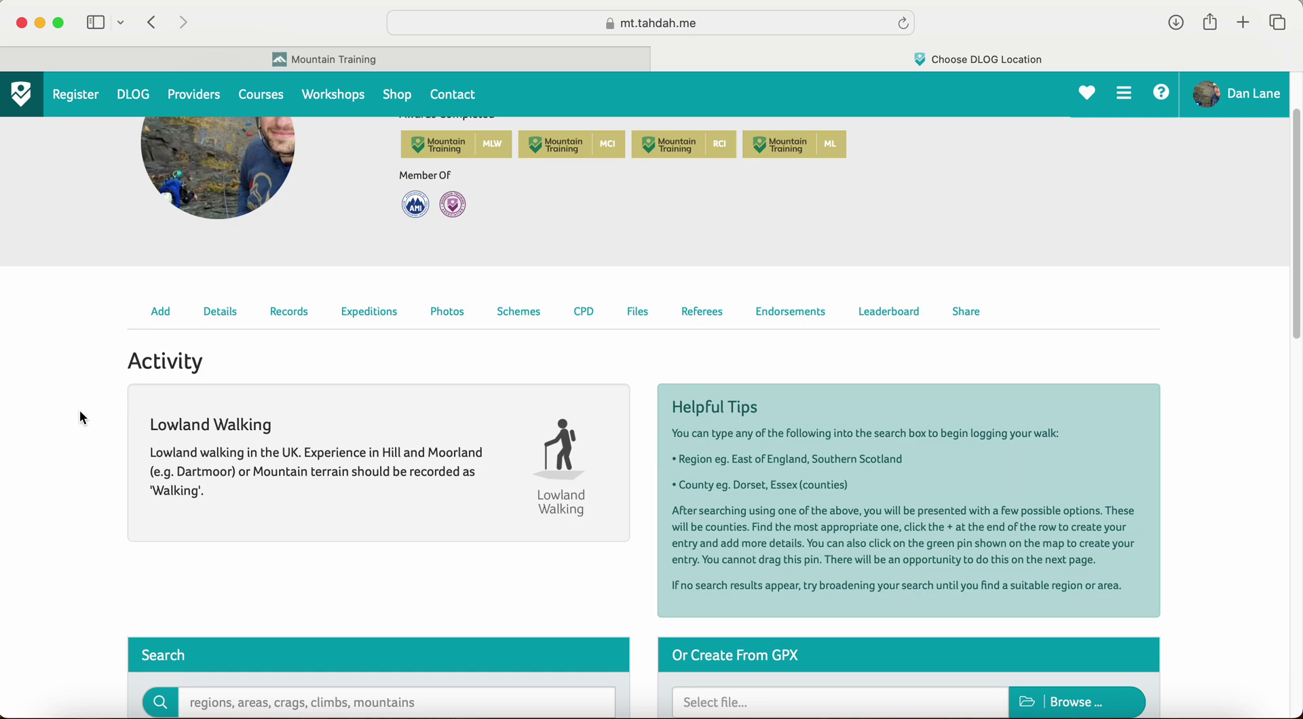
scroll(80, 409, down, 1)
scroll(80, 409, down, 5)
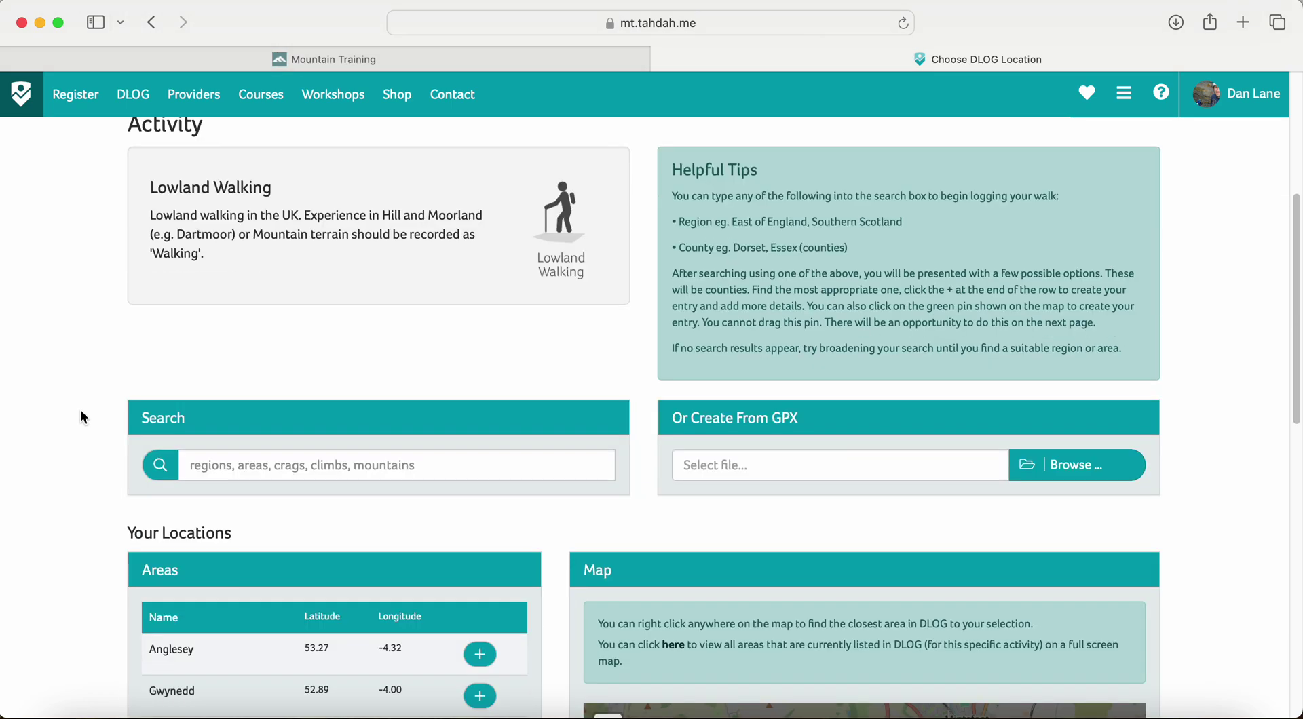
scroll(80, 409, down, 3)
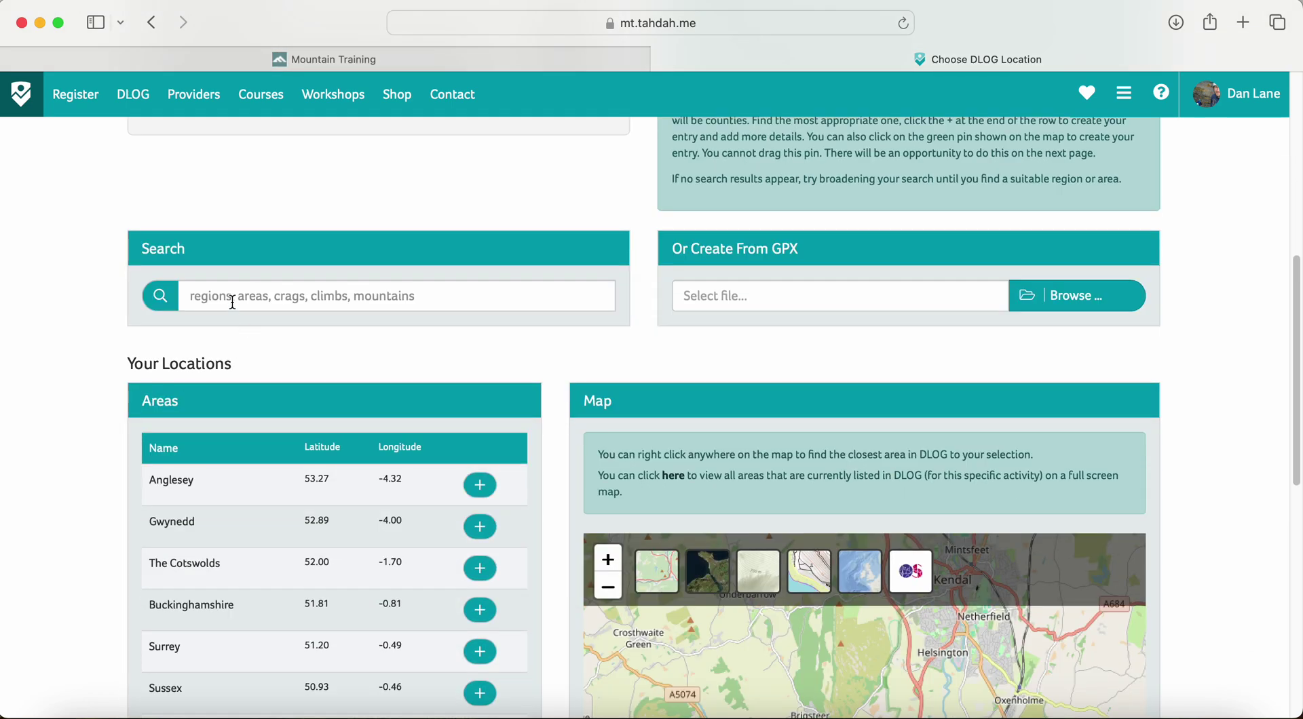
click(233, 302)
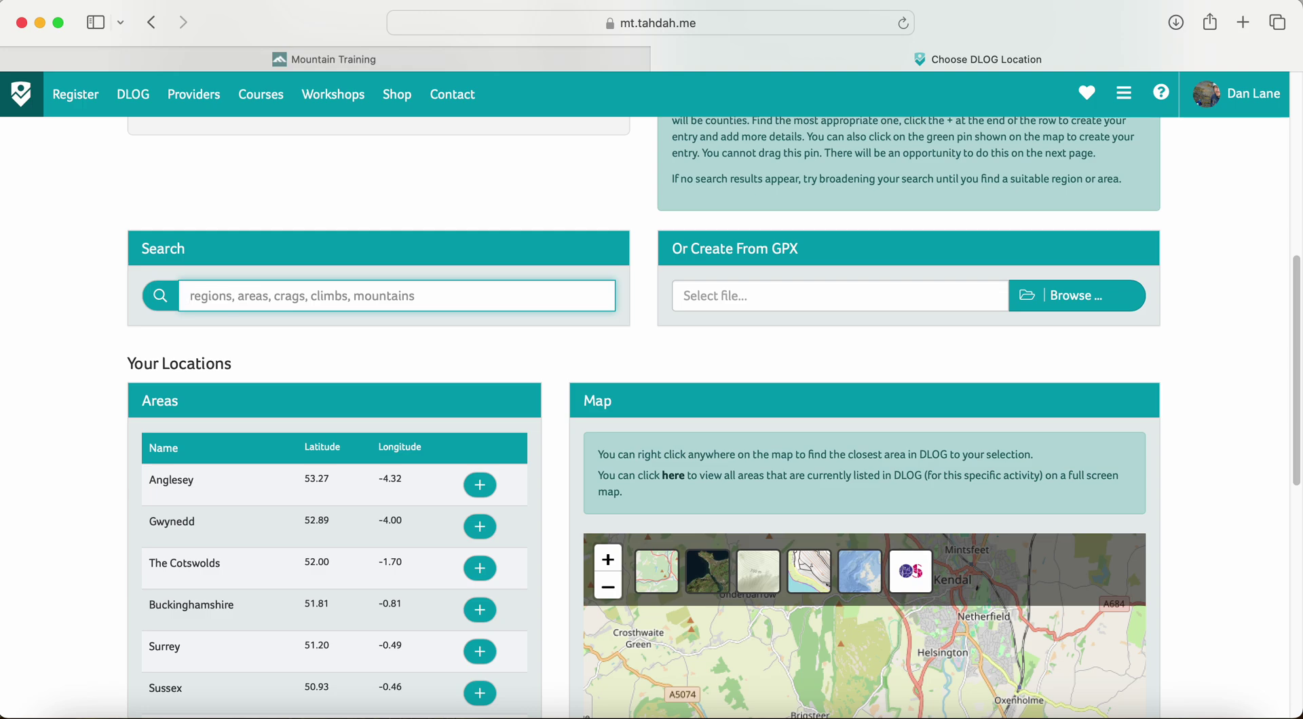
text(snowdonia)
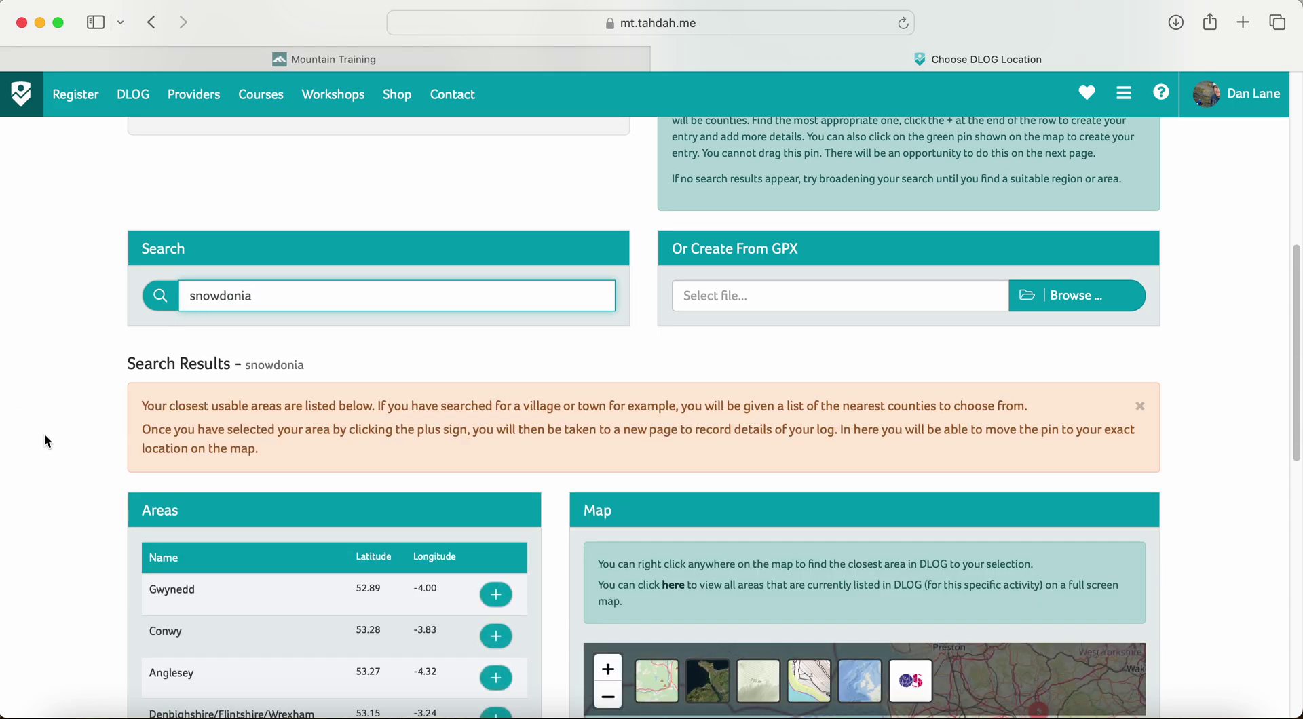
Choose Gwynedd from the found areas as the location of the new record.
scroll(44, 432, down, 2)
scroll(44, 433, down, 2)
scroll(43, 433, down, 3)
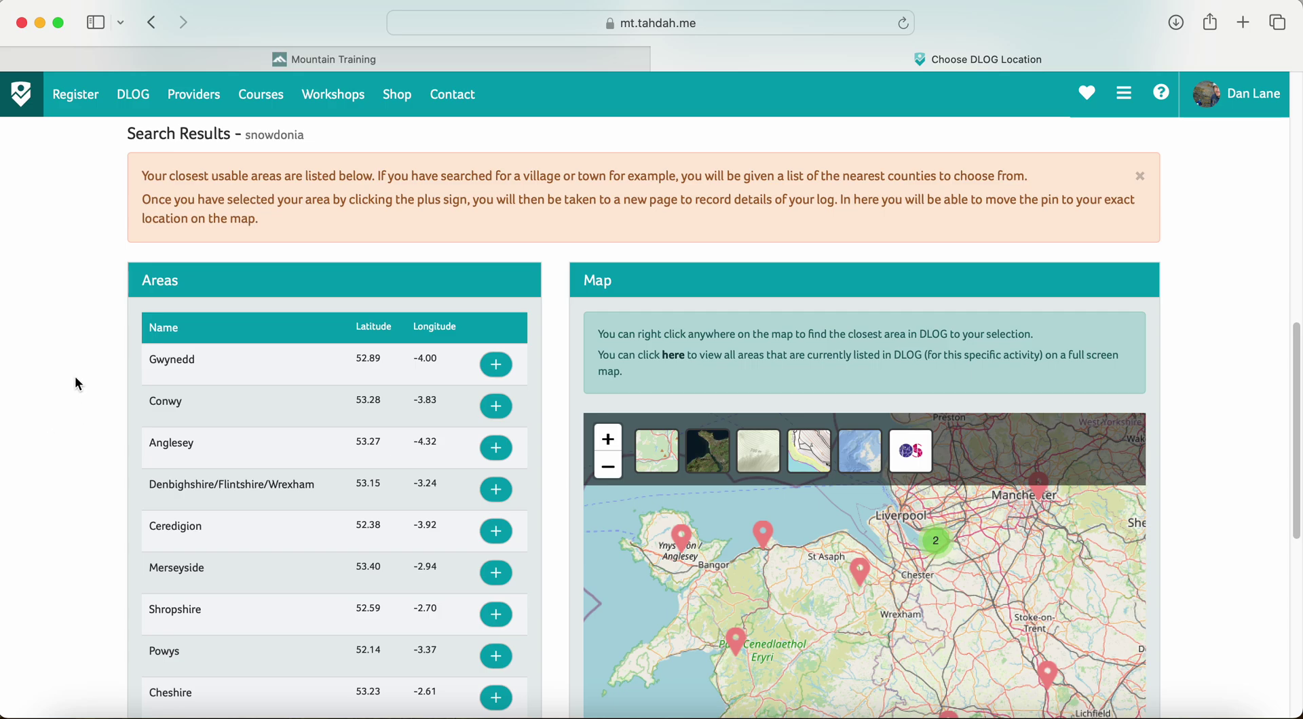
click(497, 367)
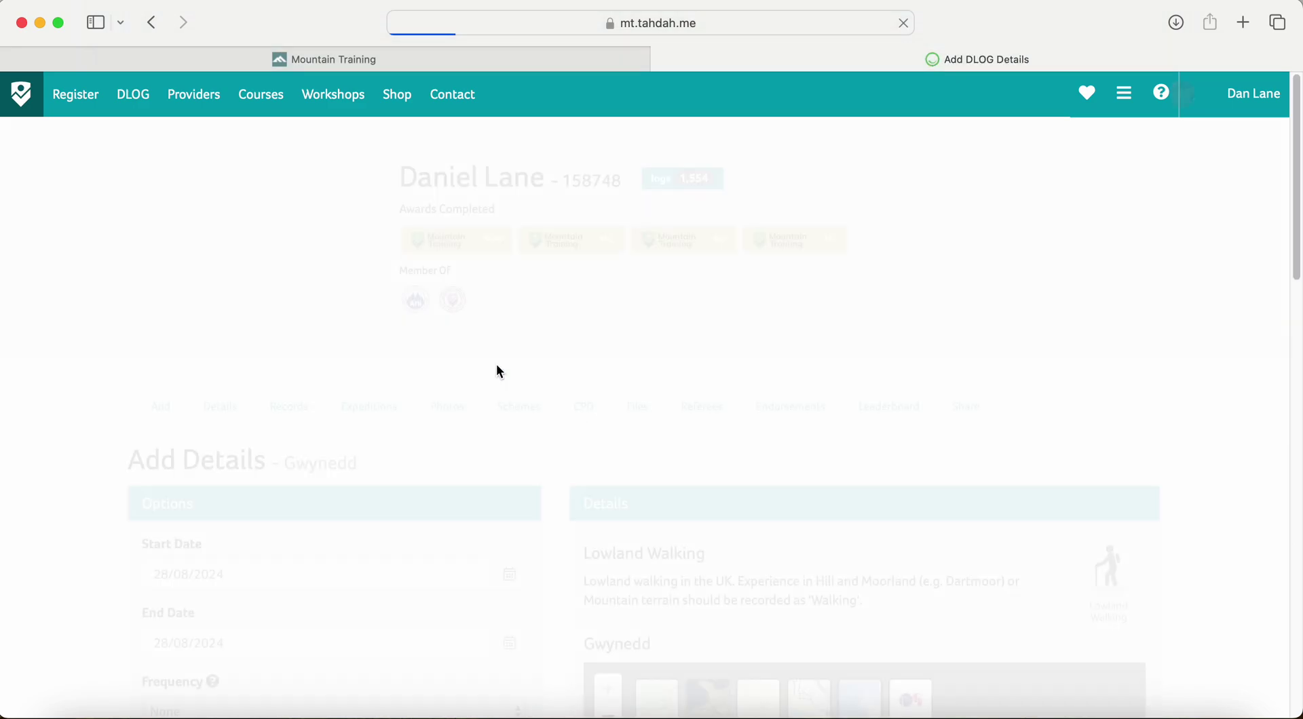
Set the start date of the walk to 01/08/2024.
scroll(60, 480, down, 3)
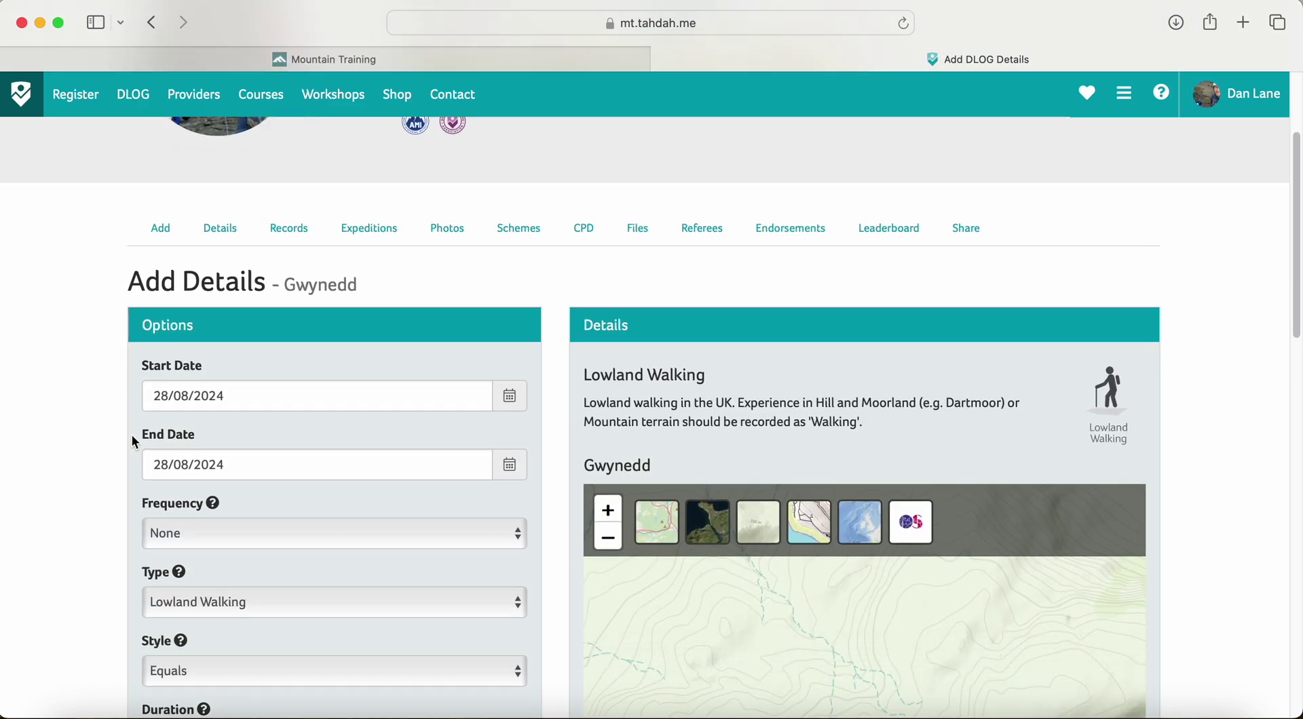
click(508, 396)
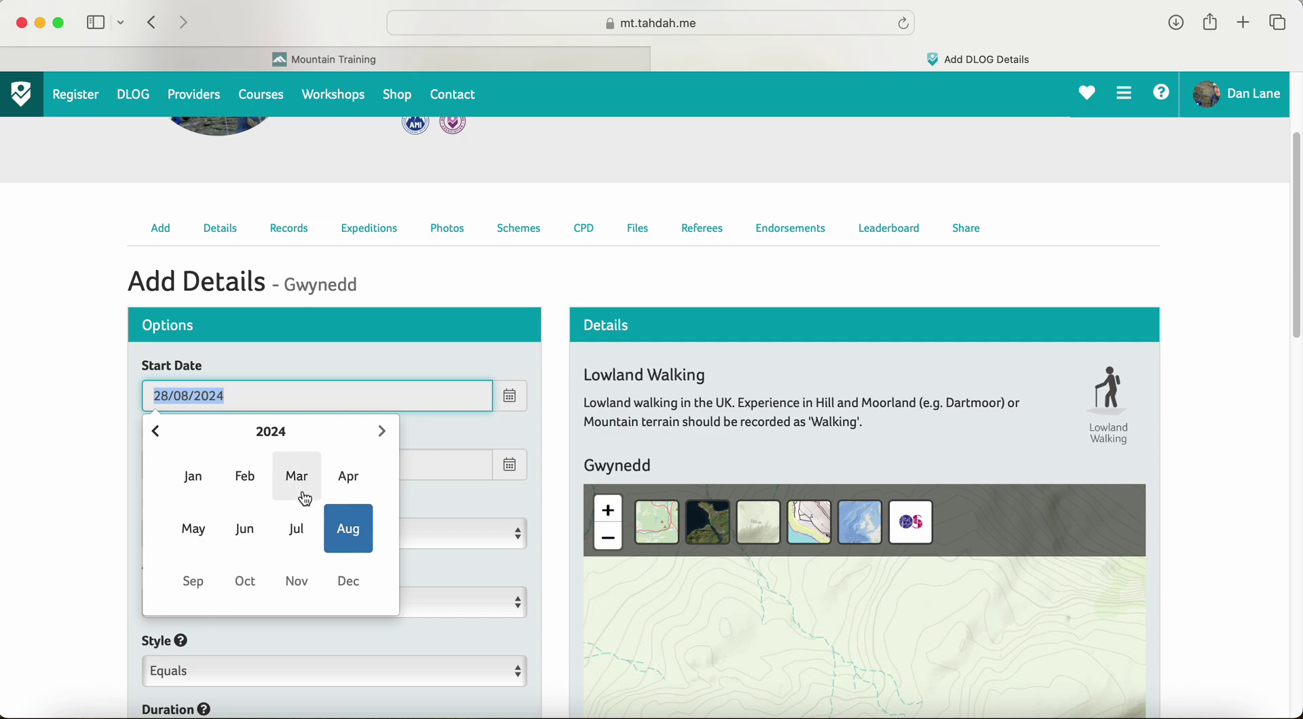
click(345, 529)
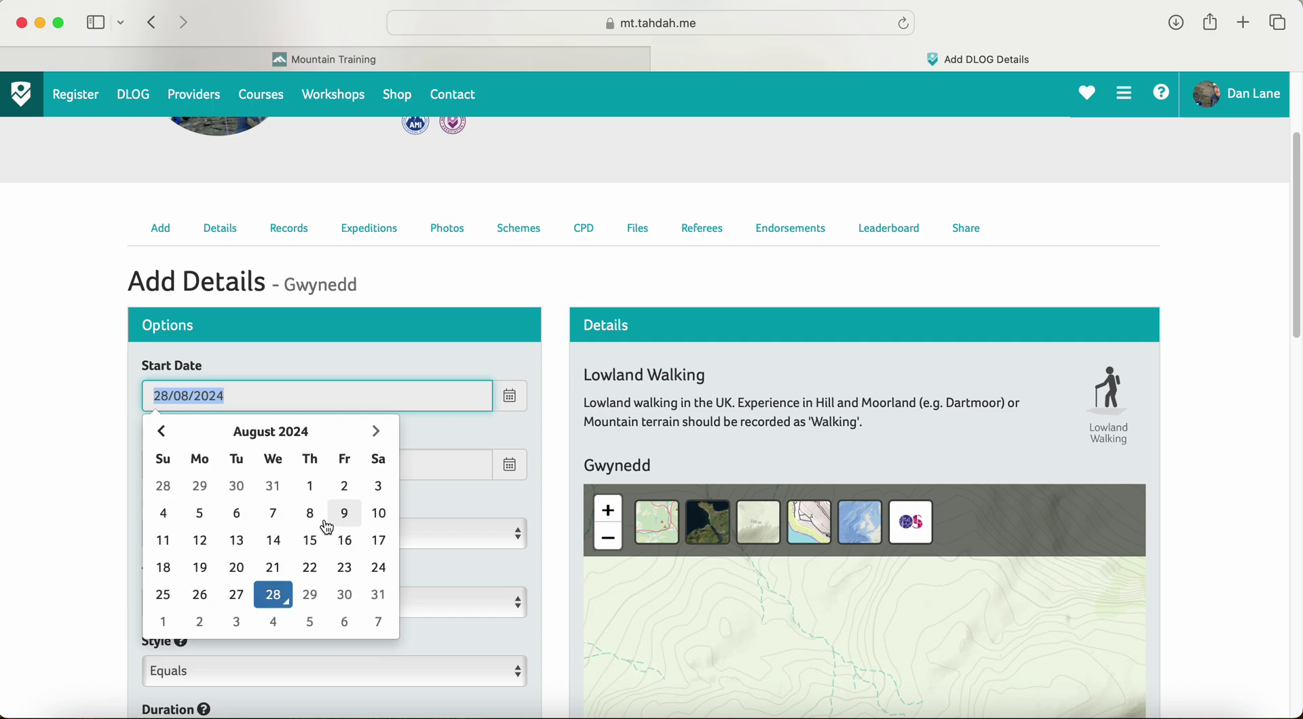
click(312, 488)
Keep the record's frequency at None and set its type to Quality Lowland Day.
scroll(47, 487, down, 2)
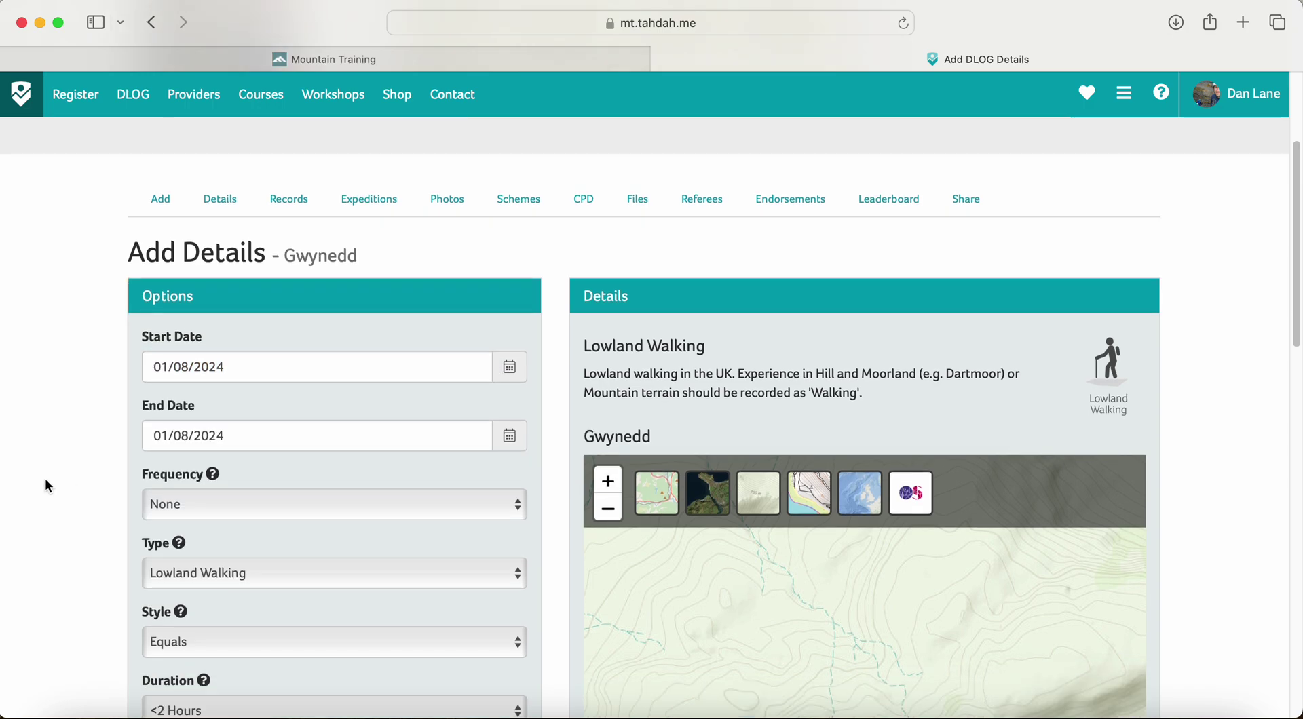
click(194, 446)
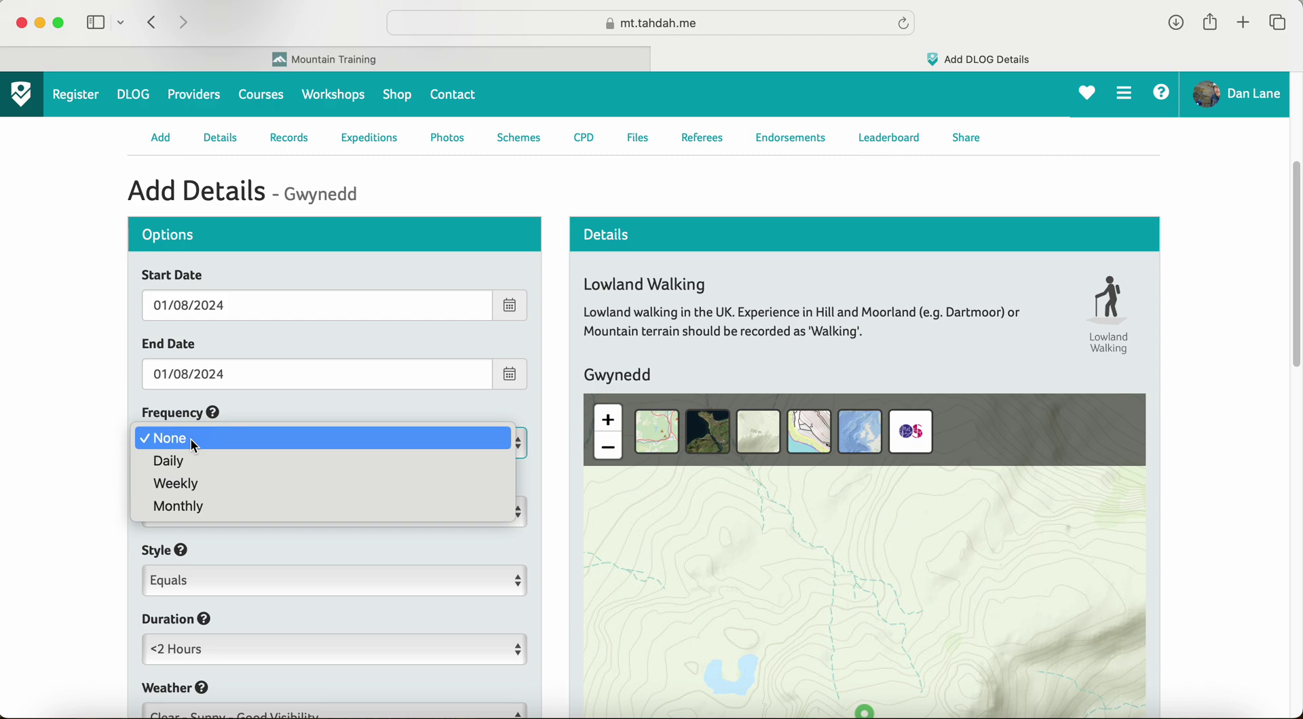
click(195, 446)
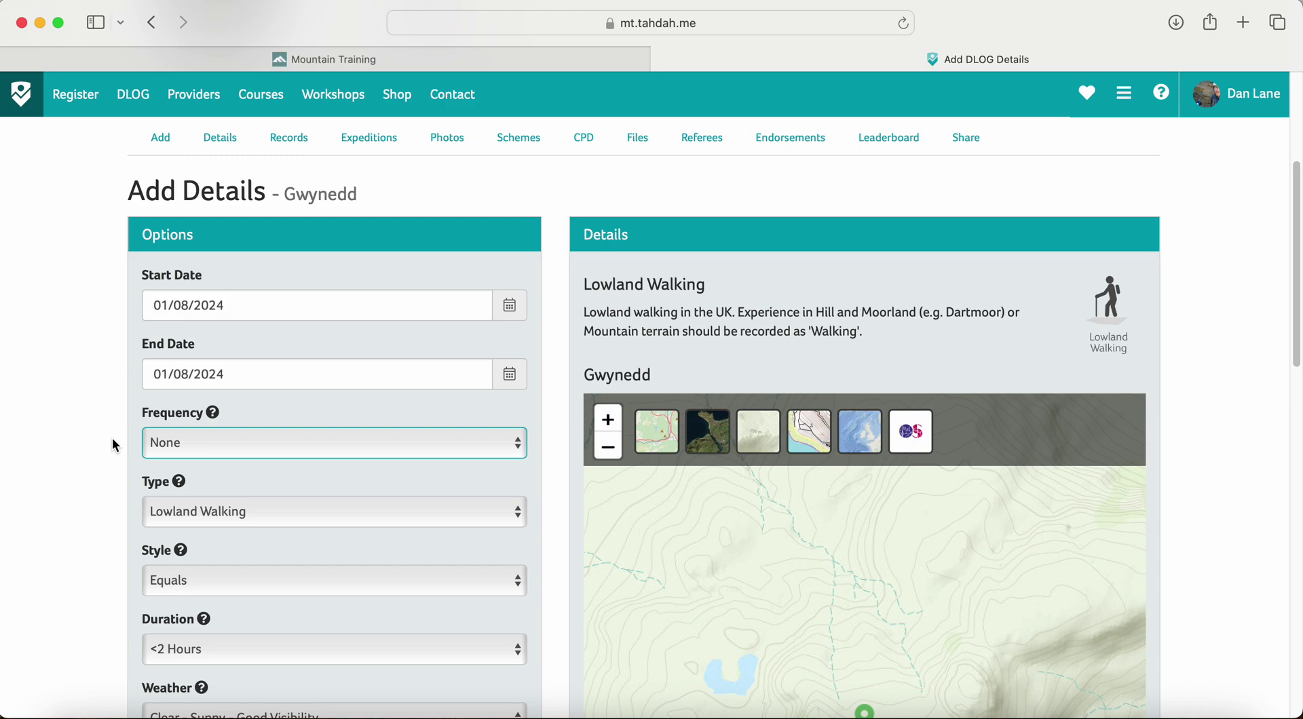
click(195, 516)
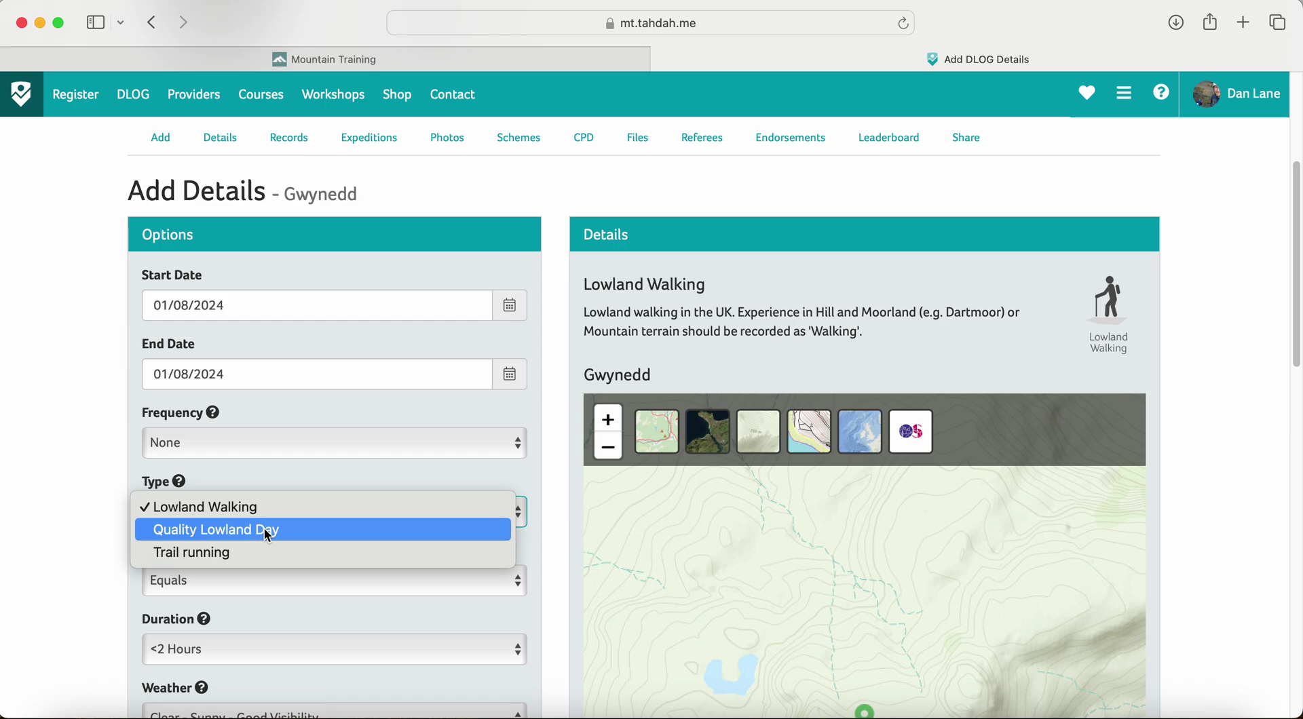
click(268, 532)
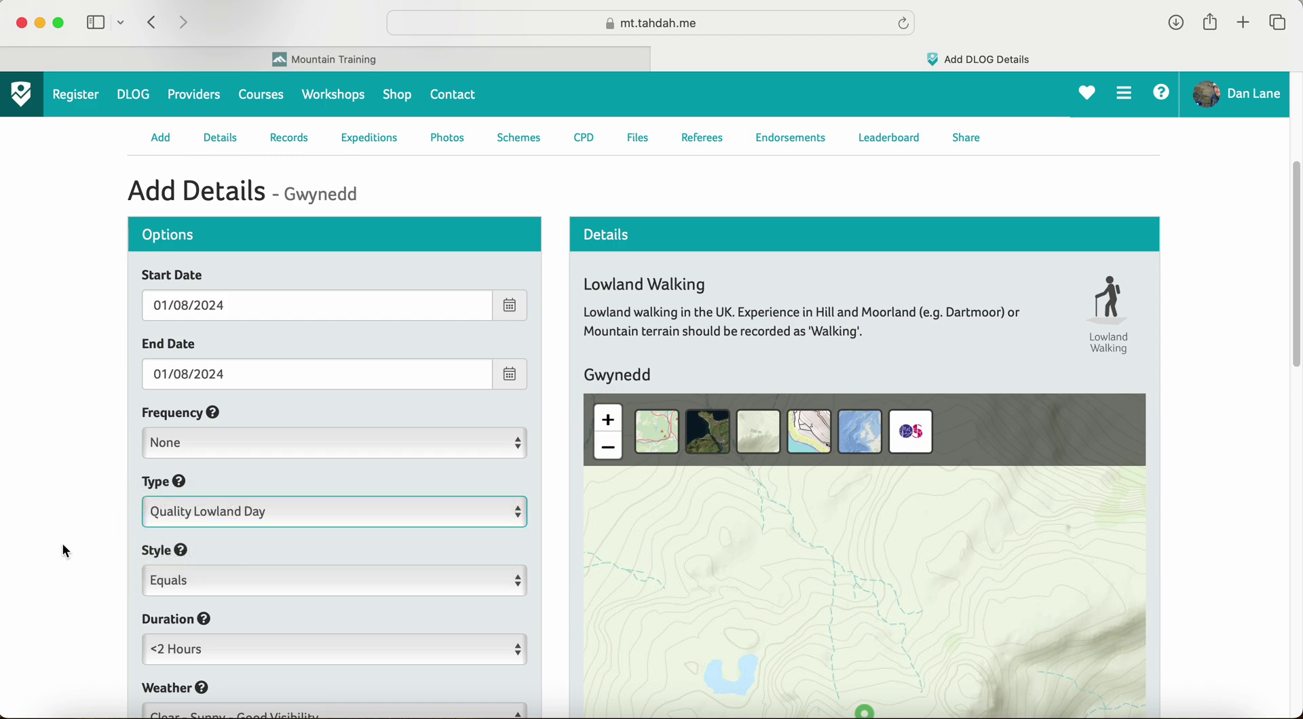
Set the walk's style to Solo and its duration to 4-5 Hours.
scroll(57, 542, down, 3)
click(227, 409)
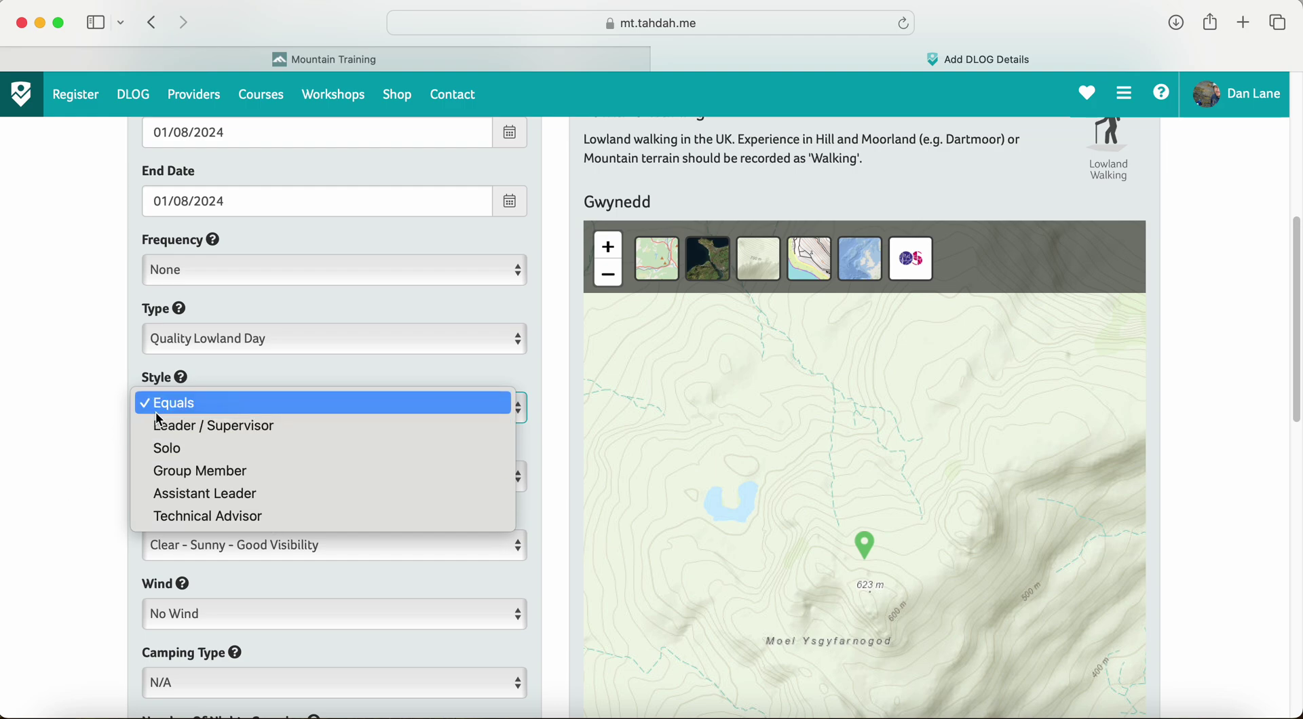
click(163, 452)
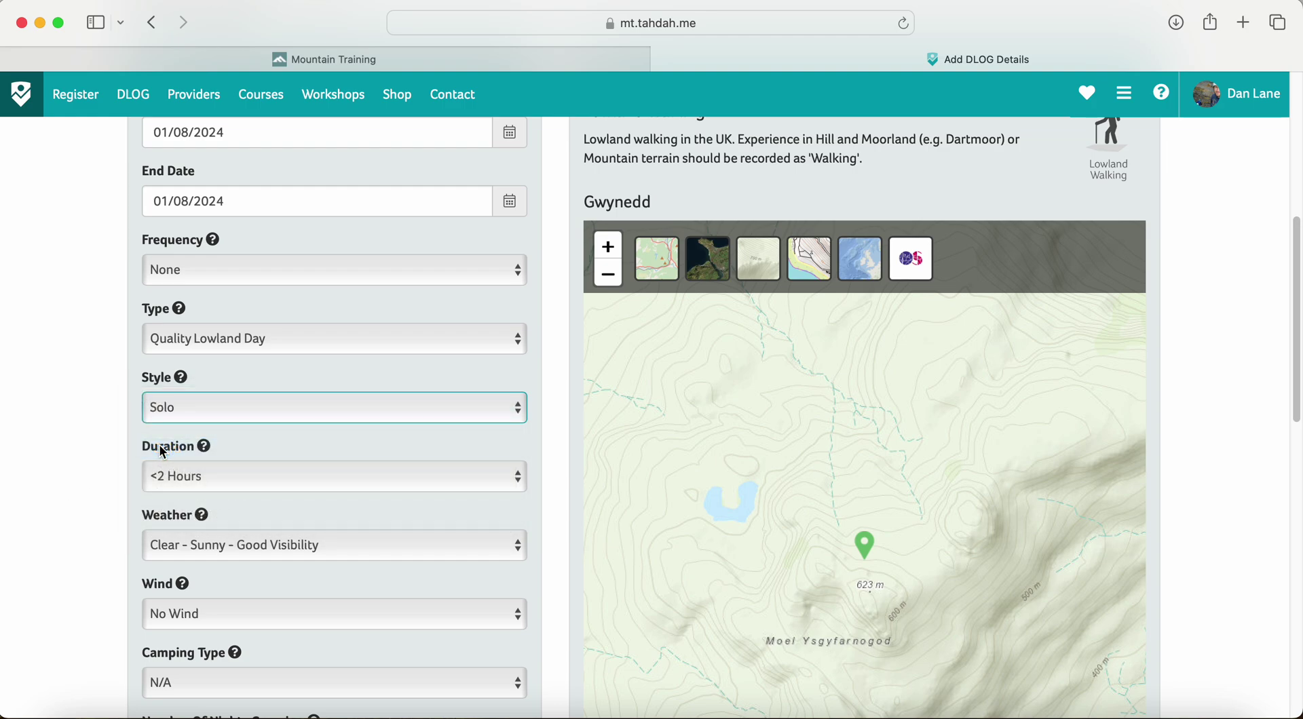
click(213, 476)
click(231, 540)
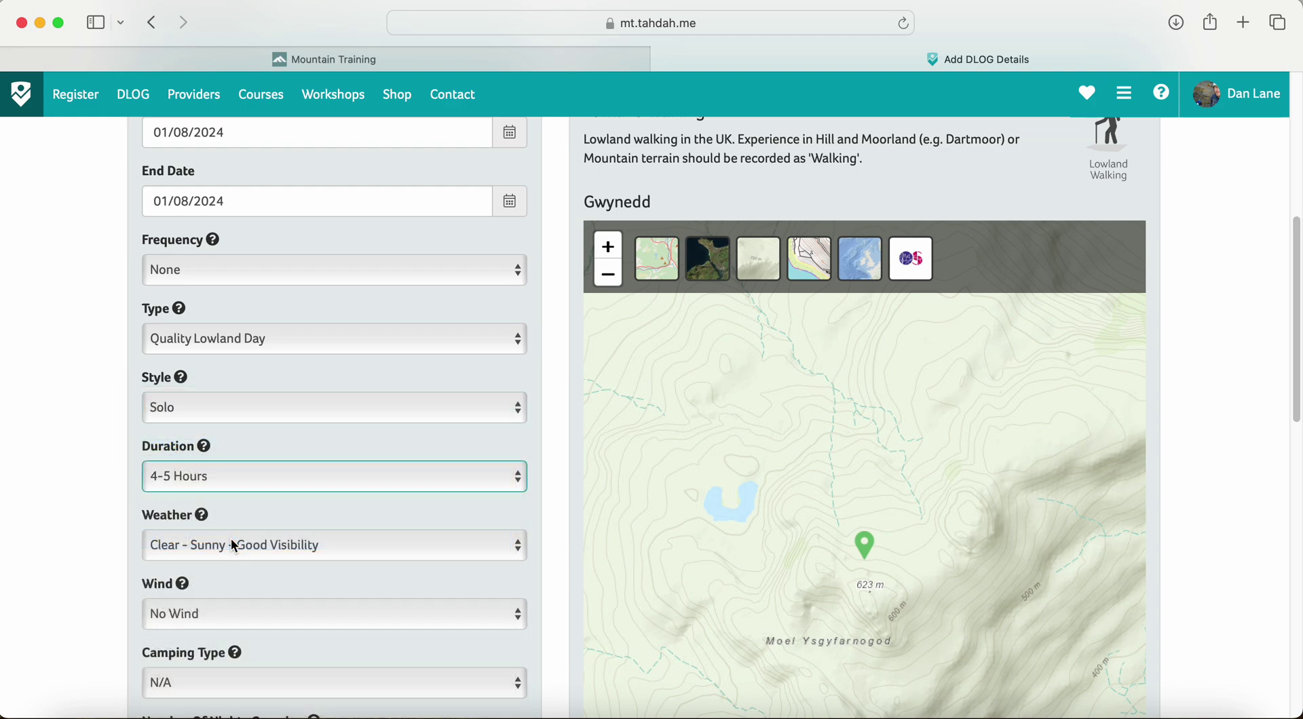
Set the weather to Light Rain - Good Visibility and the wind to Gentle Breeze.
click(249, 548)
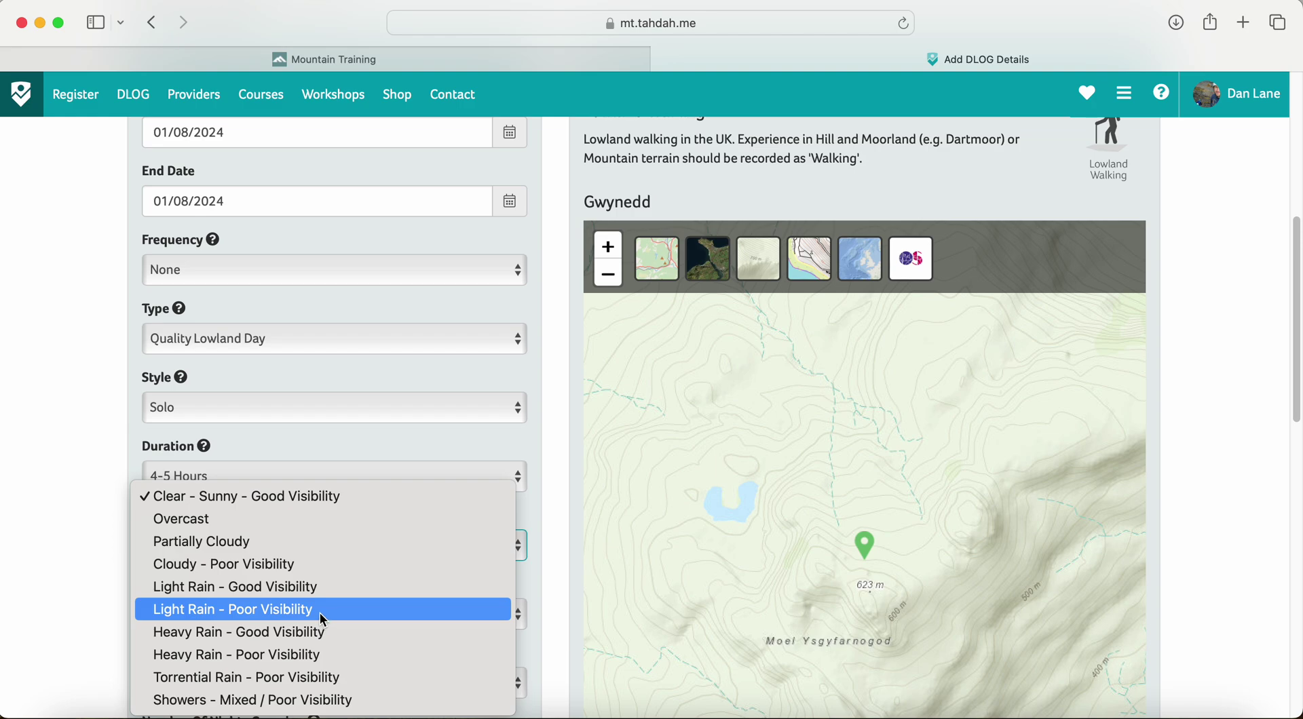
click(304, 596)
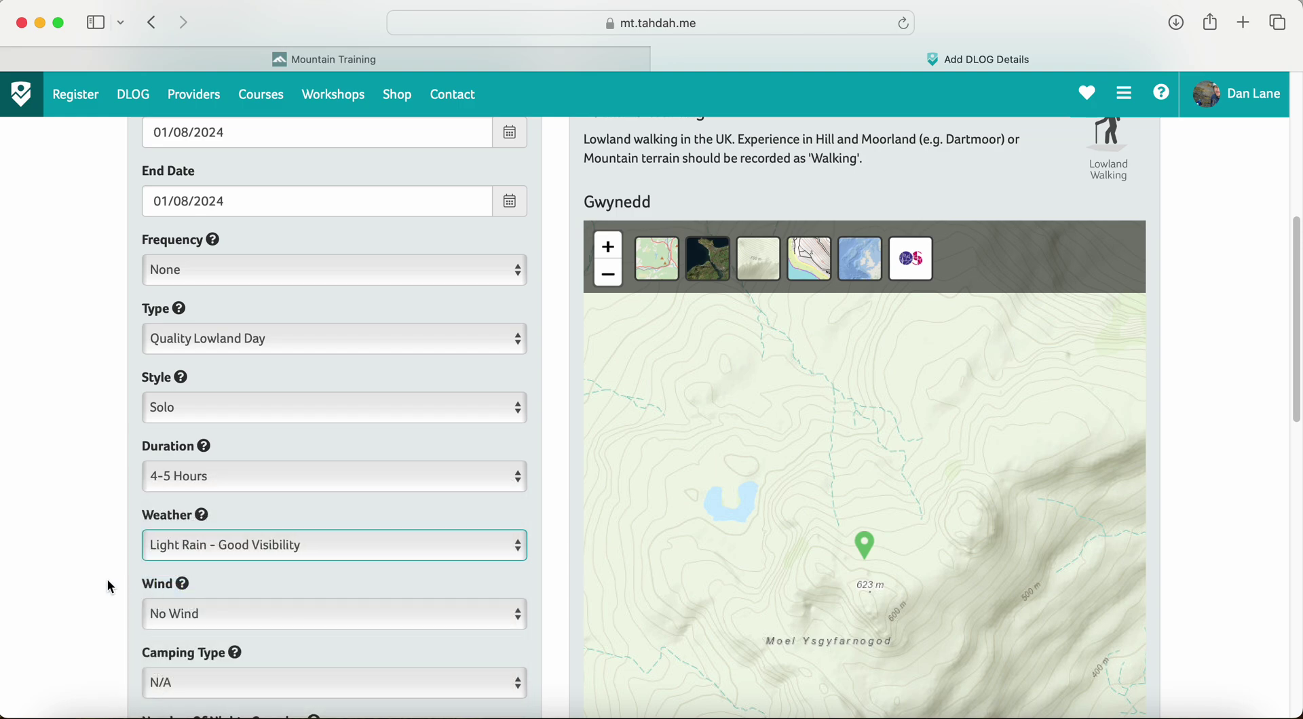
scroll(95, 582, down, 4)
scroll(95, 576, down, 1)
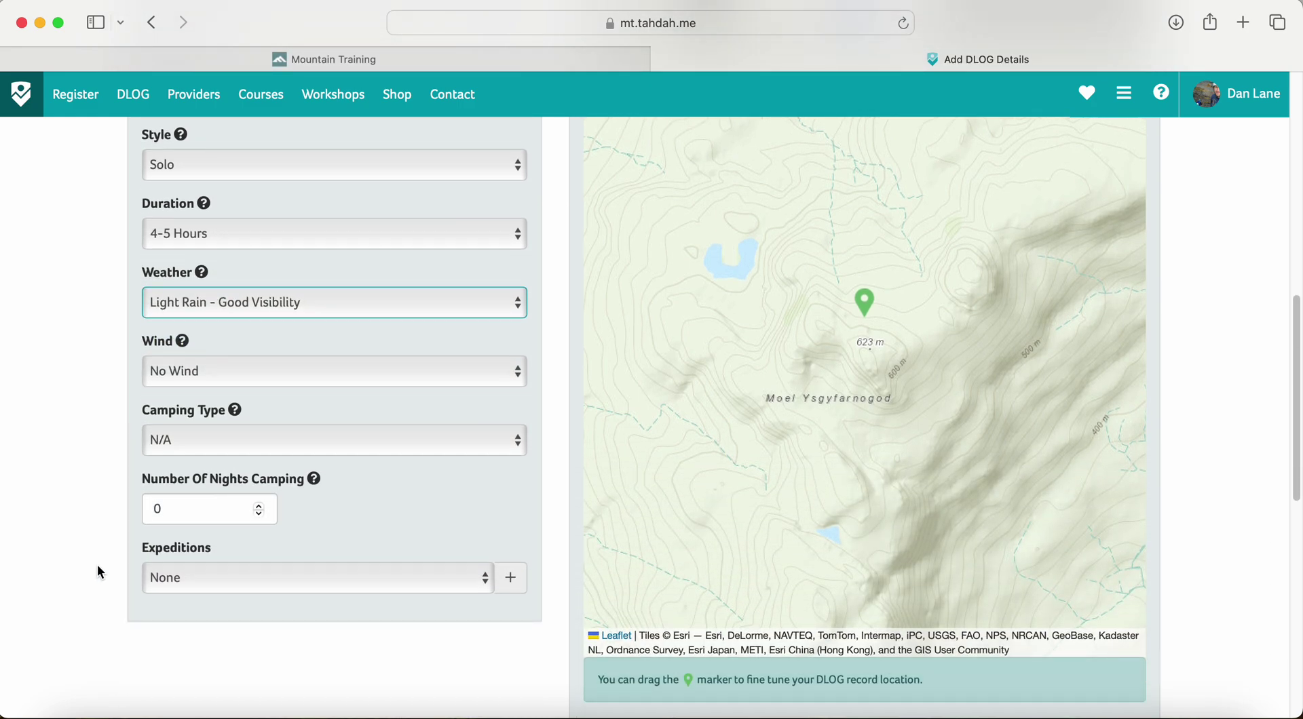
click(219, 378)
click(220, 387)
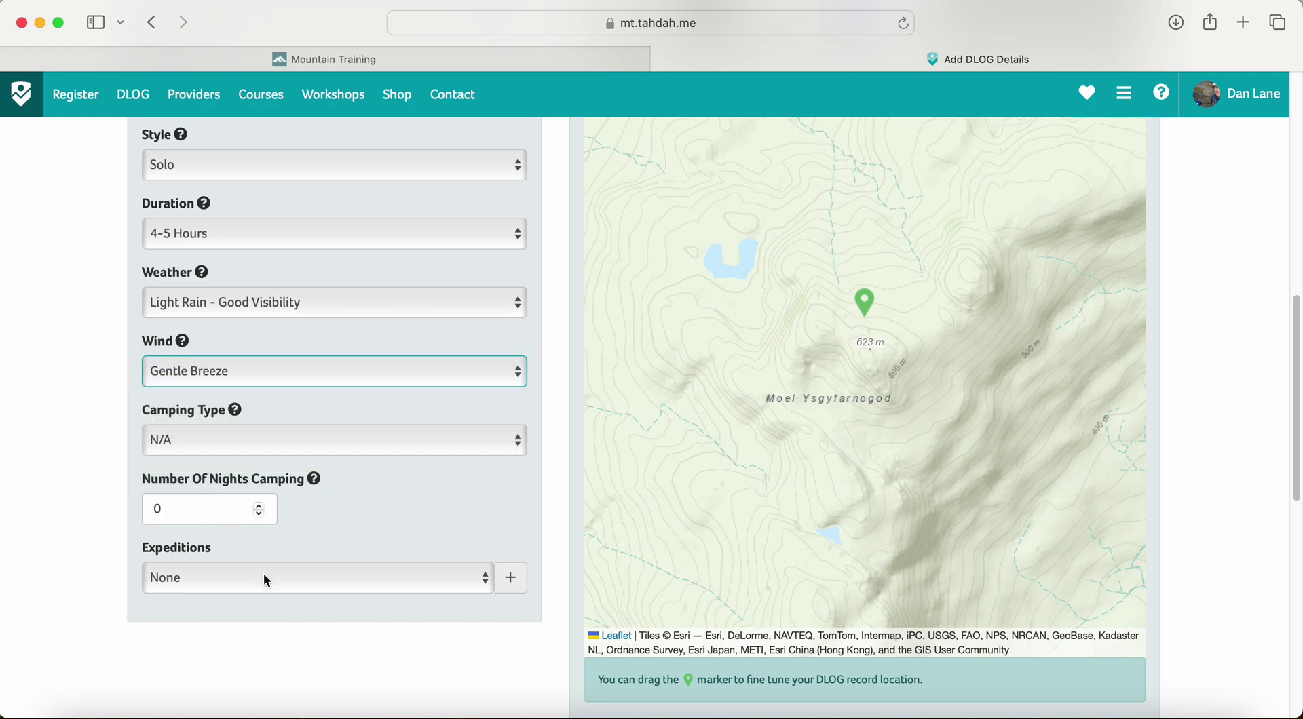
Move the walk's location marker from Moel Ysgyfarnogod north to the Llanberis area near Llyn Padarn.
scroll(74, 468, up, 3)
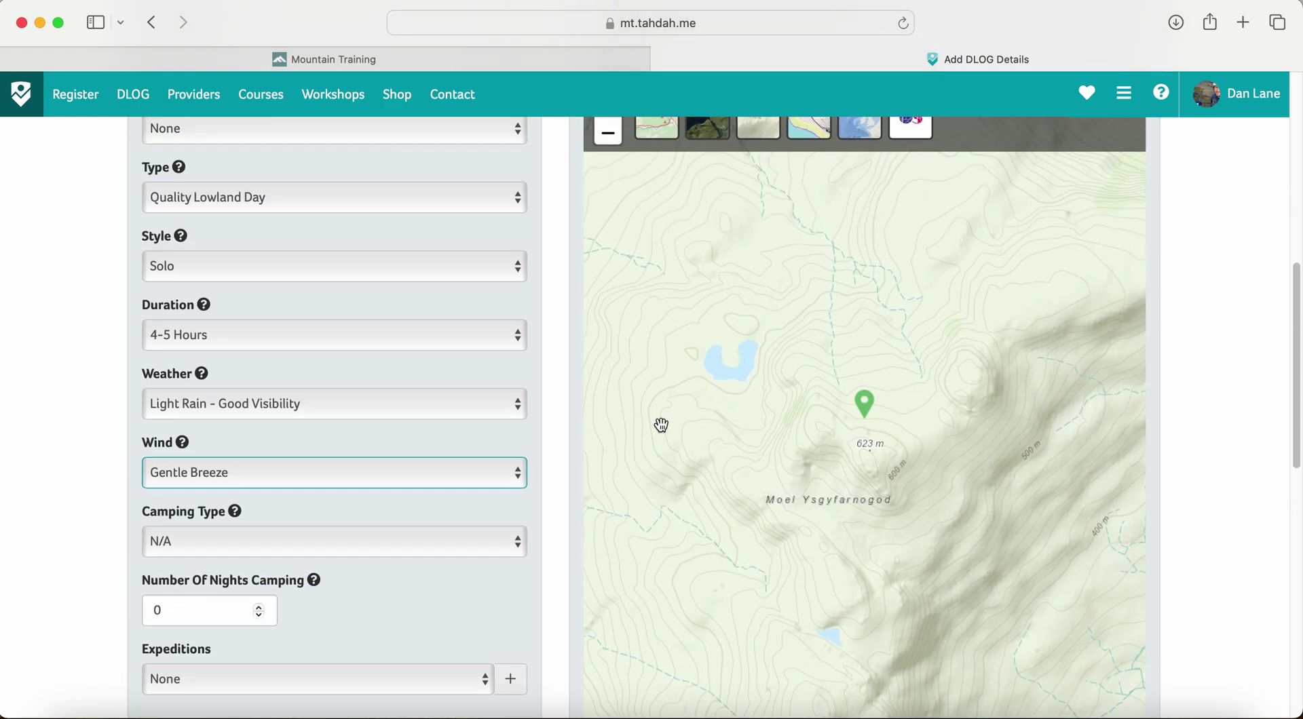
scroll(681, 415, down, 5)
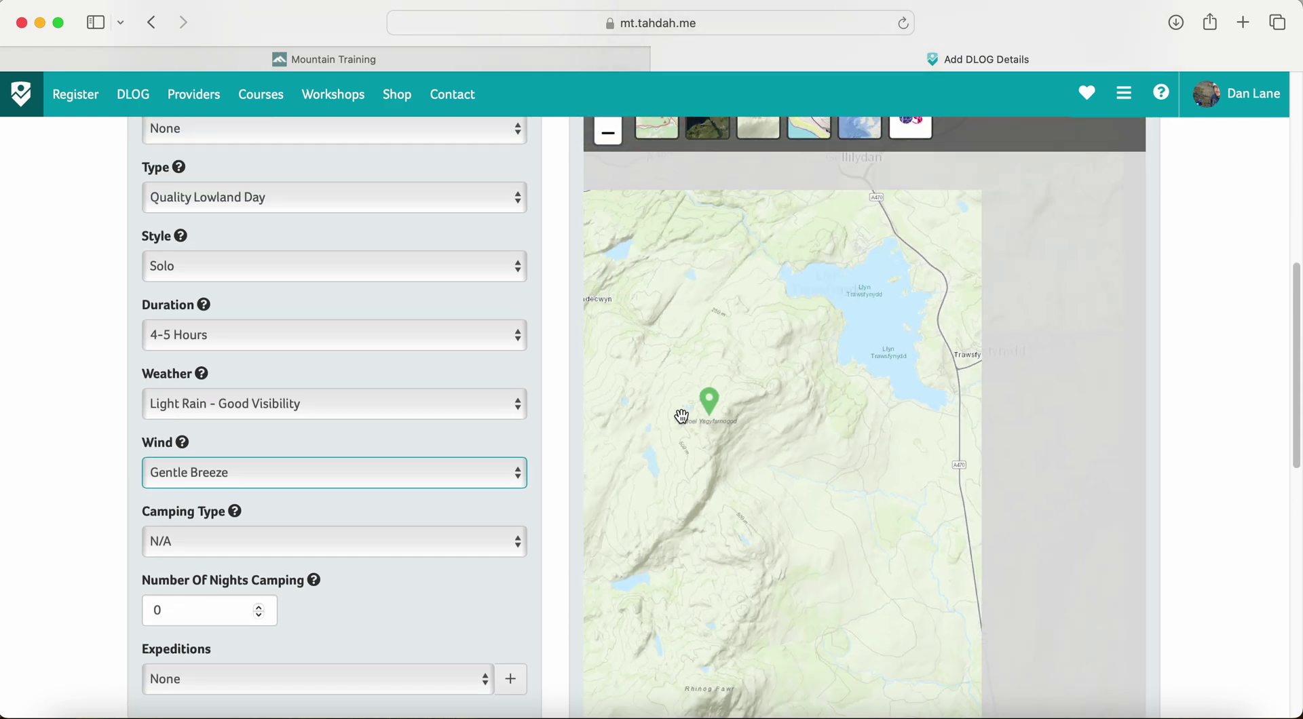
scroll(681, 415, down, 5)
drag(803, 355, 891, 441)
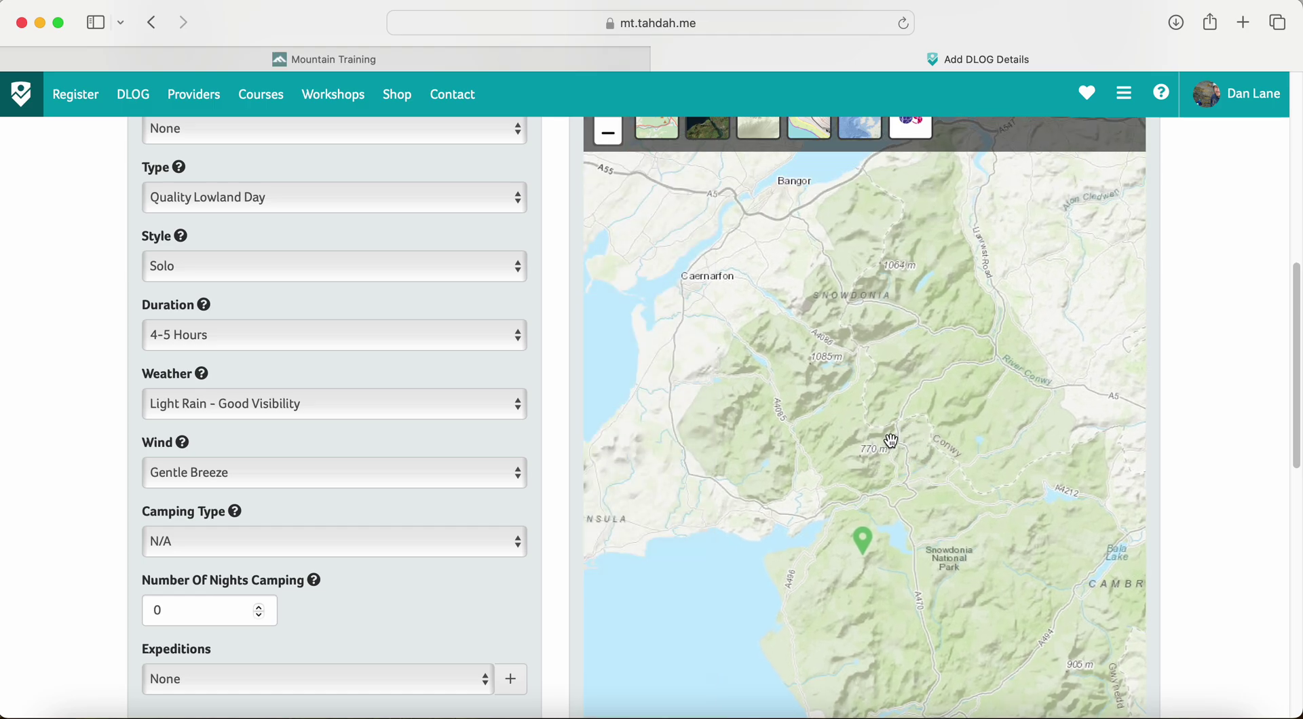
mouse_move(860, 533)
mouse_down()
mouse_move(784, 272)
mouse_move(1001, 568)
mouse_up()
Fine-tune the location marker so it sits on Brynrefail at the northwest end of Llyn Padarn.
scroll(825, 335, up, 10)
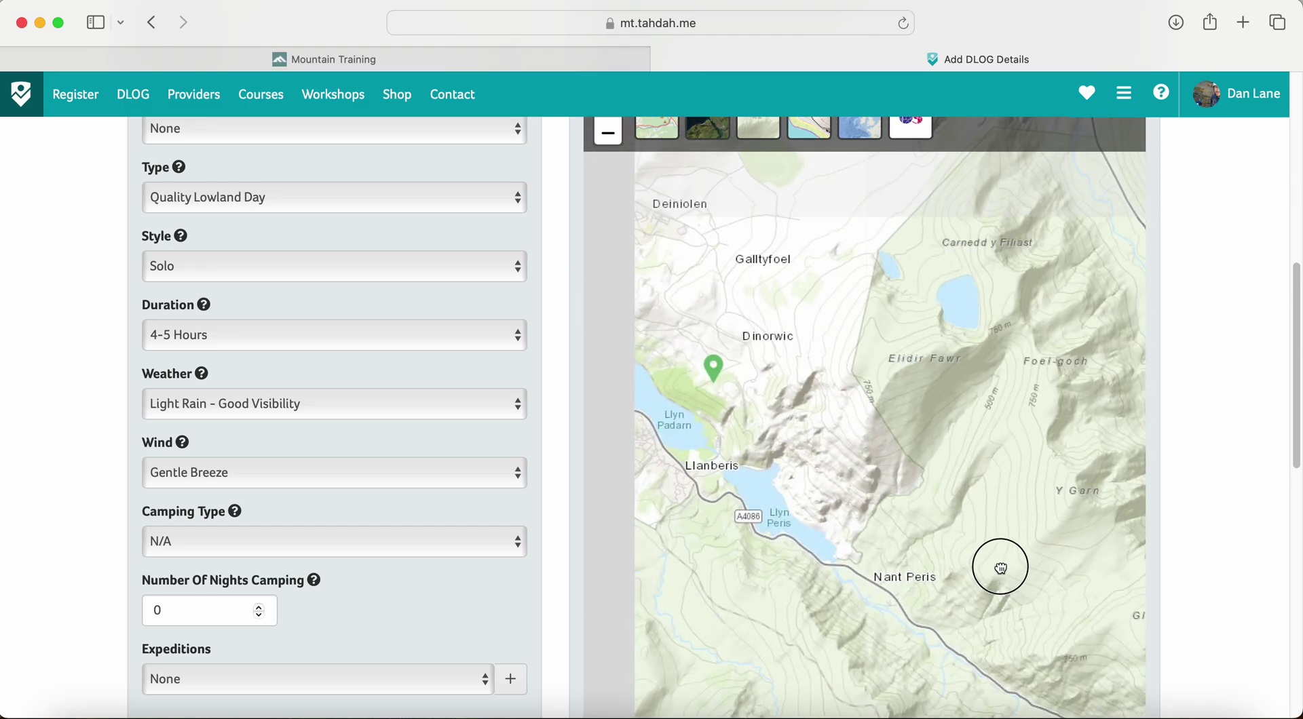
mouse_move(699, 353)
mouse_down()
mouse_move(849, 416)
mouse_move(662, 317)
mouse_up()
scroll(697, 326, up, 5)
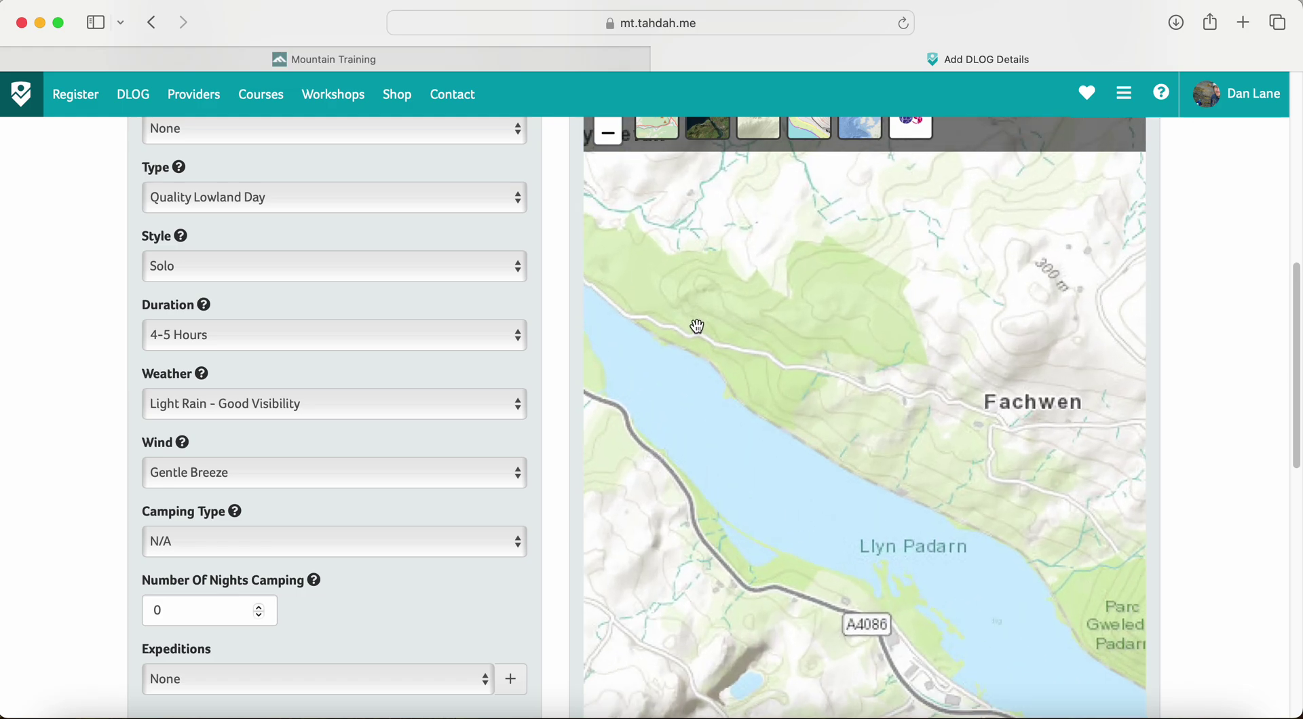
scroll(957, 497, down, 5)
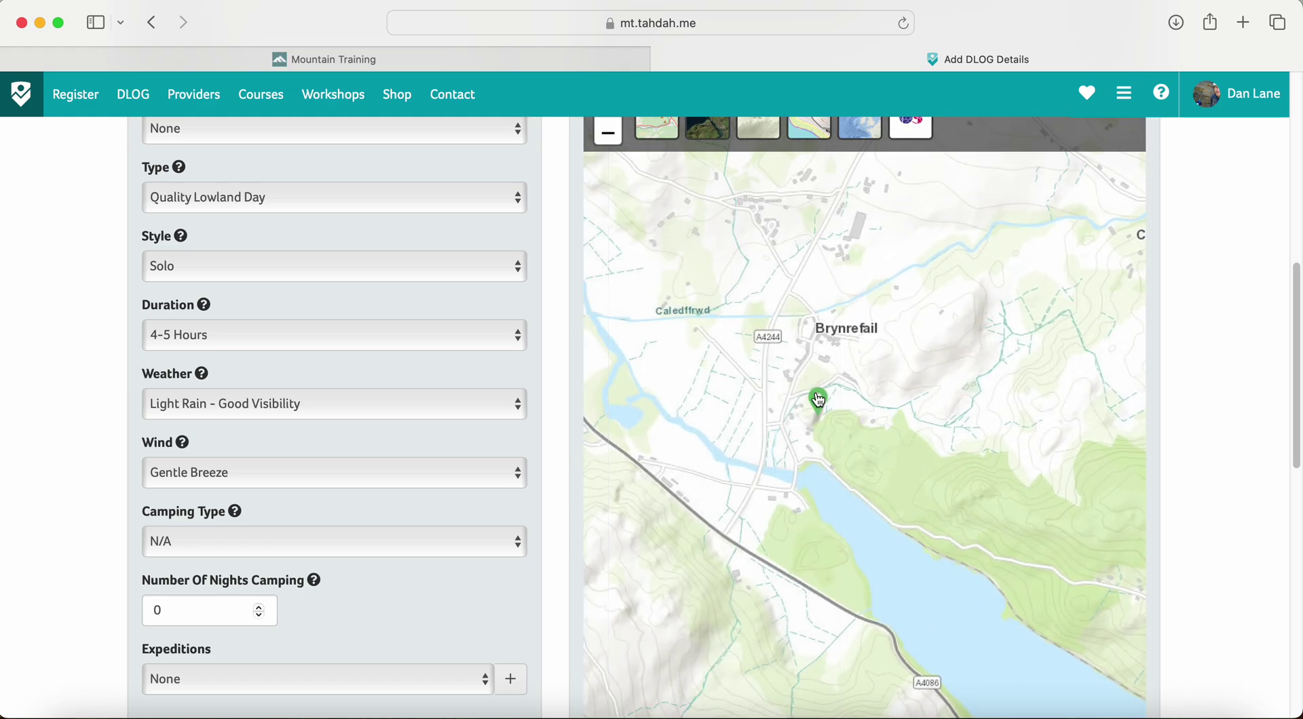
drag(819, 400, 811, 342)
scroll(852, 387, down, 3)
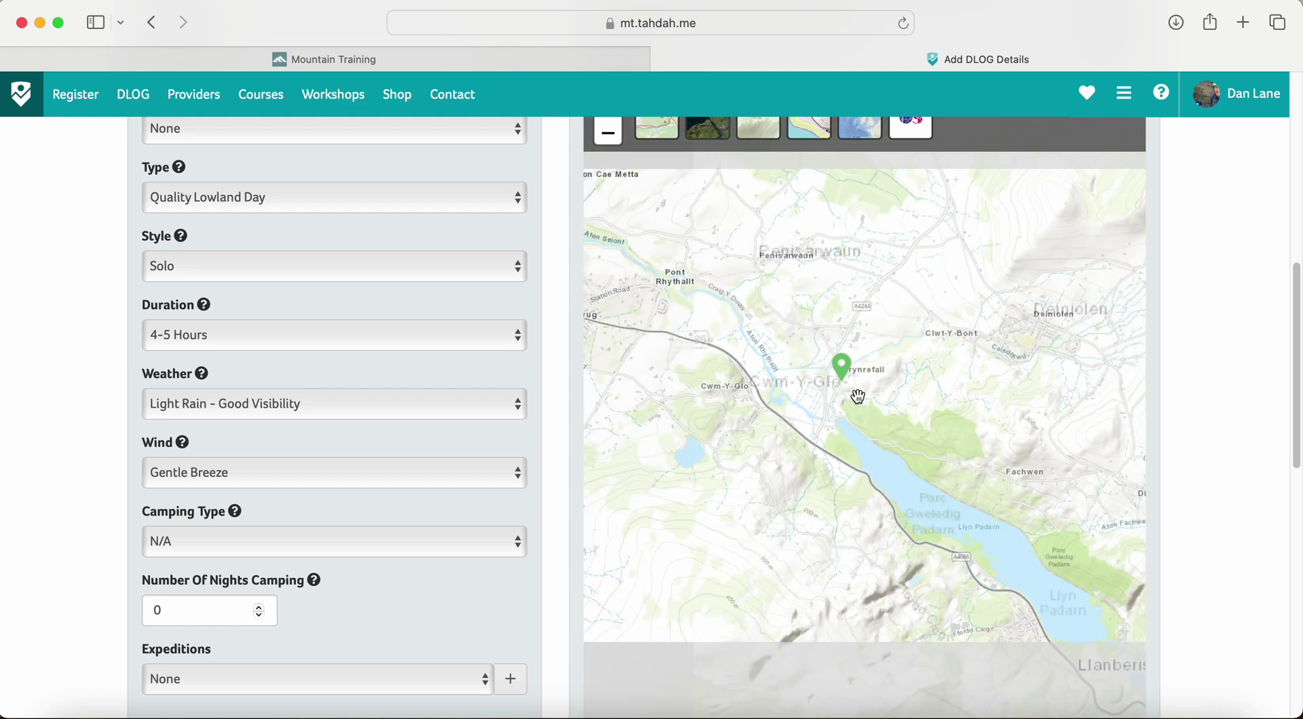
scroll(859, 395, down, 2)
scroll(67, 492, down, 3)
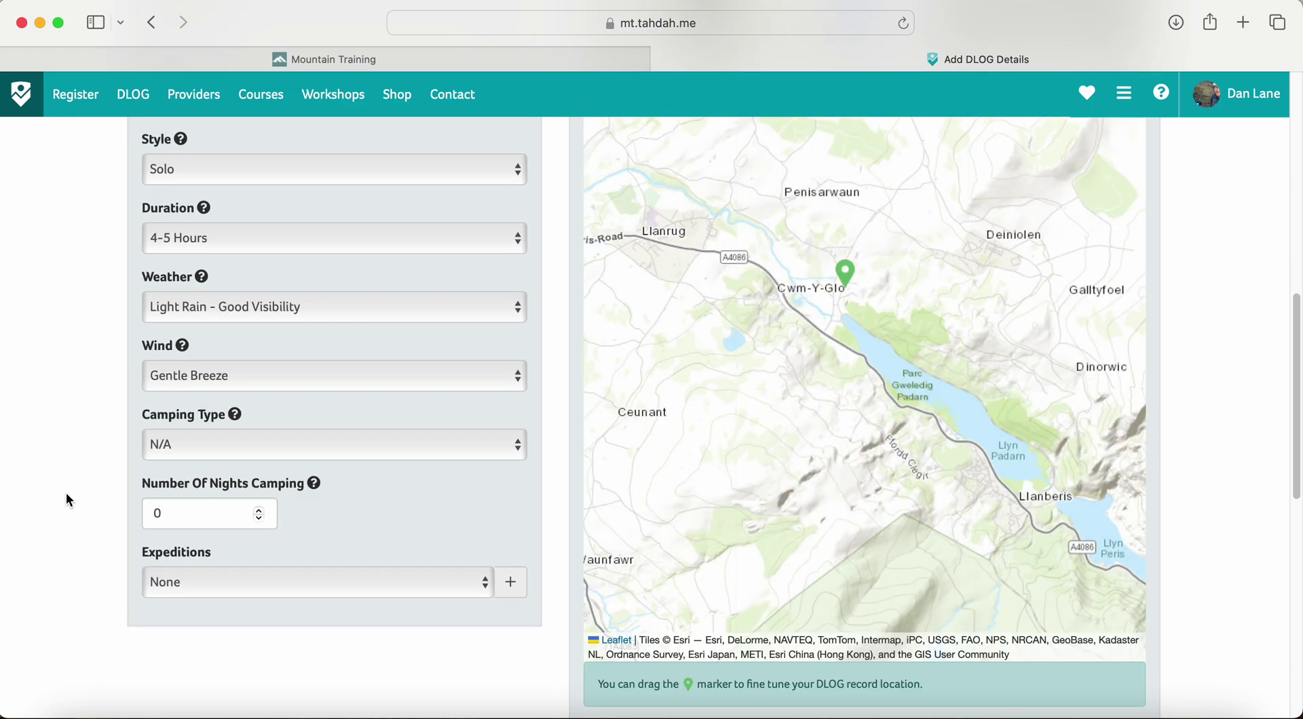
Start the record's description with "Brynrefail - around Llyn padarn, through fachwen woods".
scroll(66, 501, down, 8)
click(367, 528)
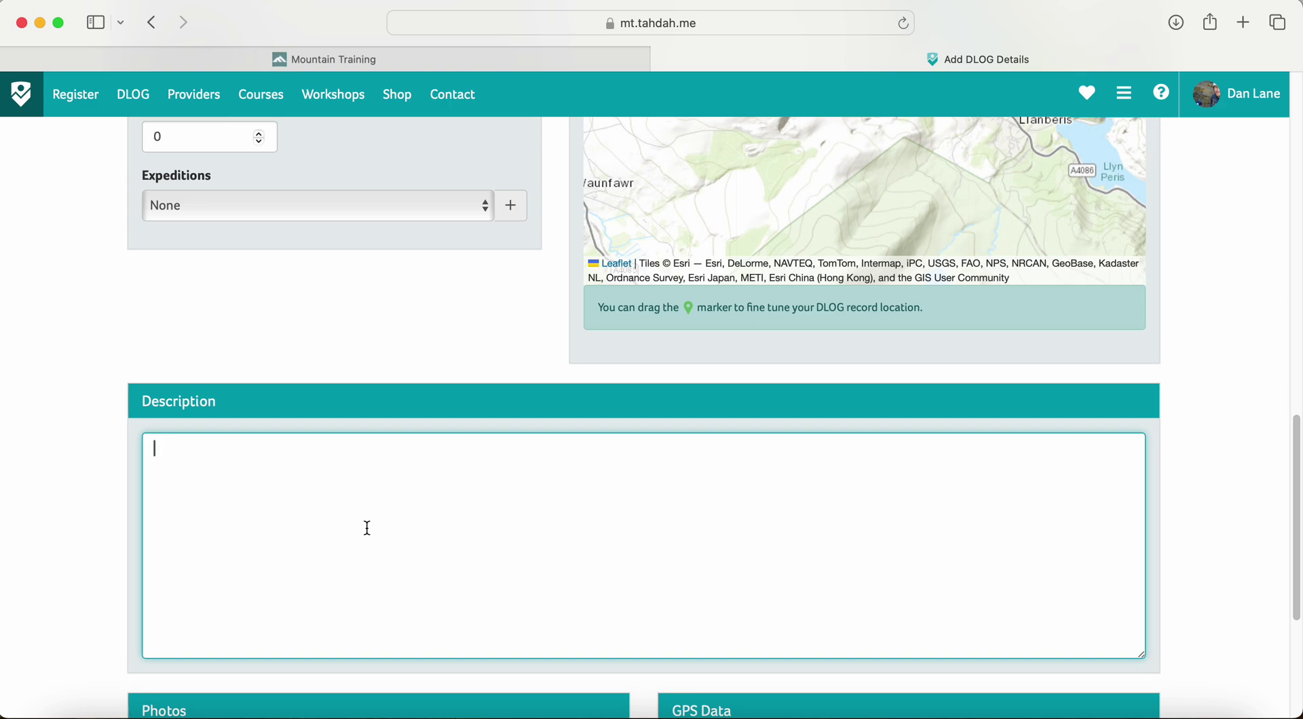
text(Br)
key(BackSpace)
text(rn)
key(BackSpace)
text(ynrefail - around Ll)
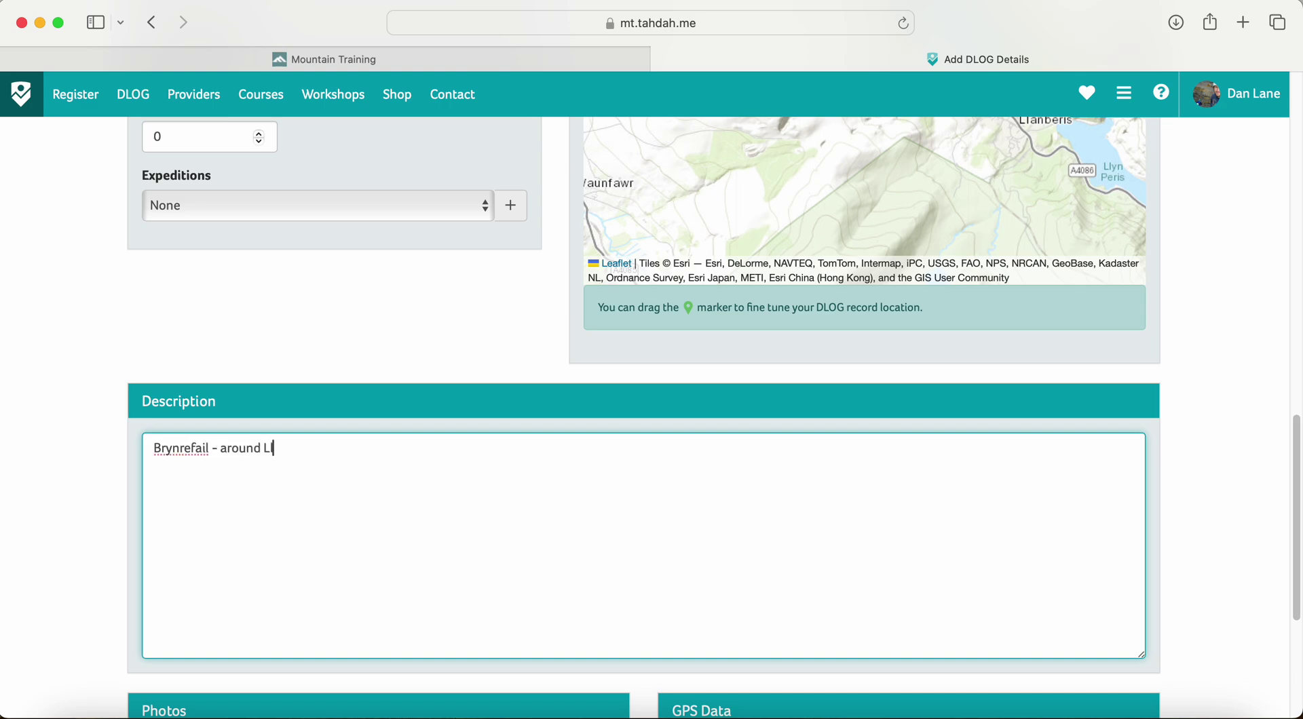
text(yn padarn,)
text(thro)
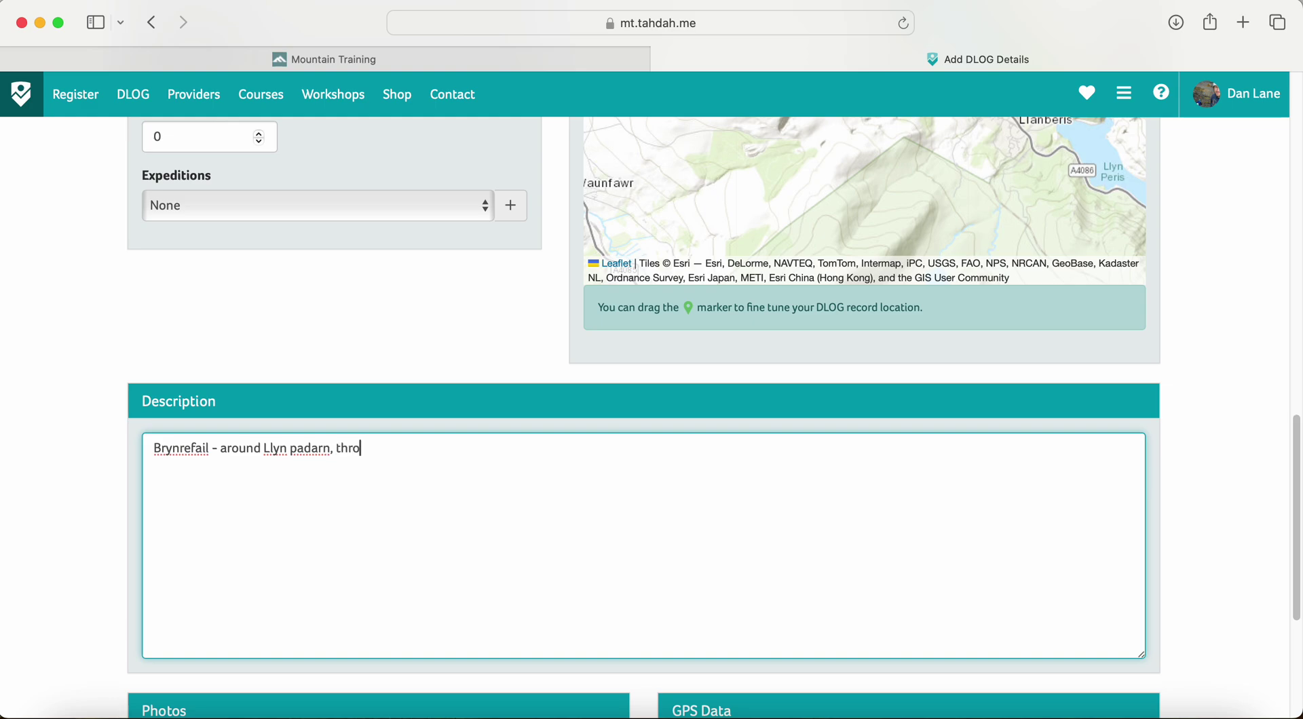
text(ugh fachwen woods)
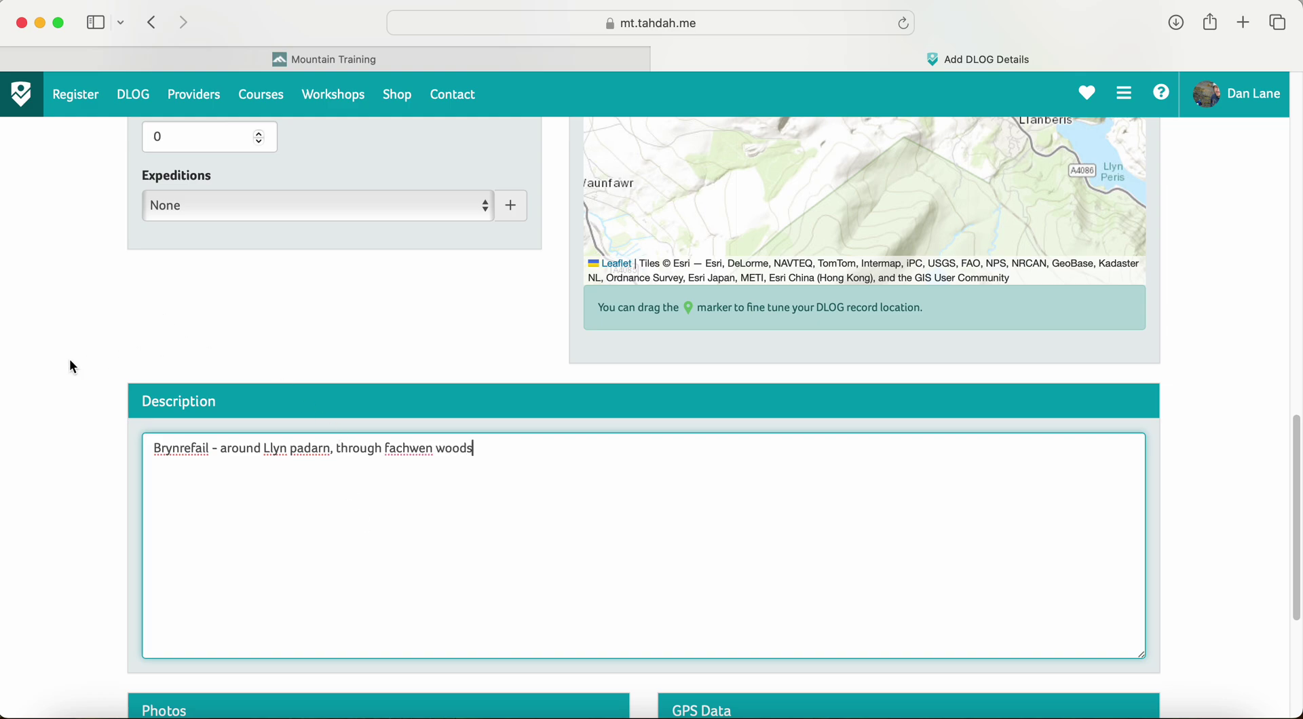
Check the route on the map and extend the description with ", dinorwig slate quarry, back through Llanberis and lakeside paths.".
scroll(69, 360, up, 3)
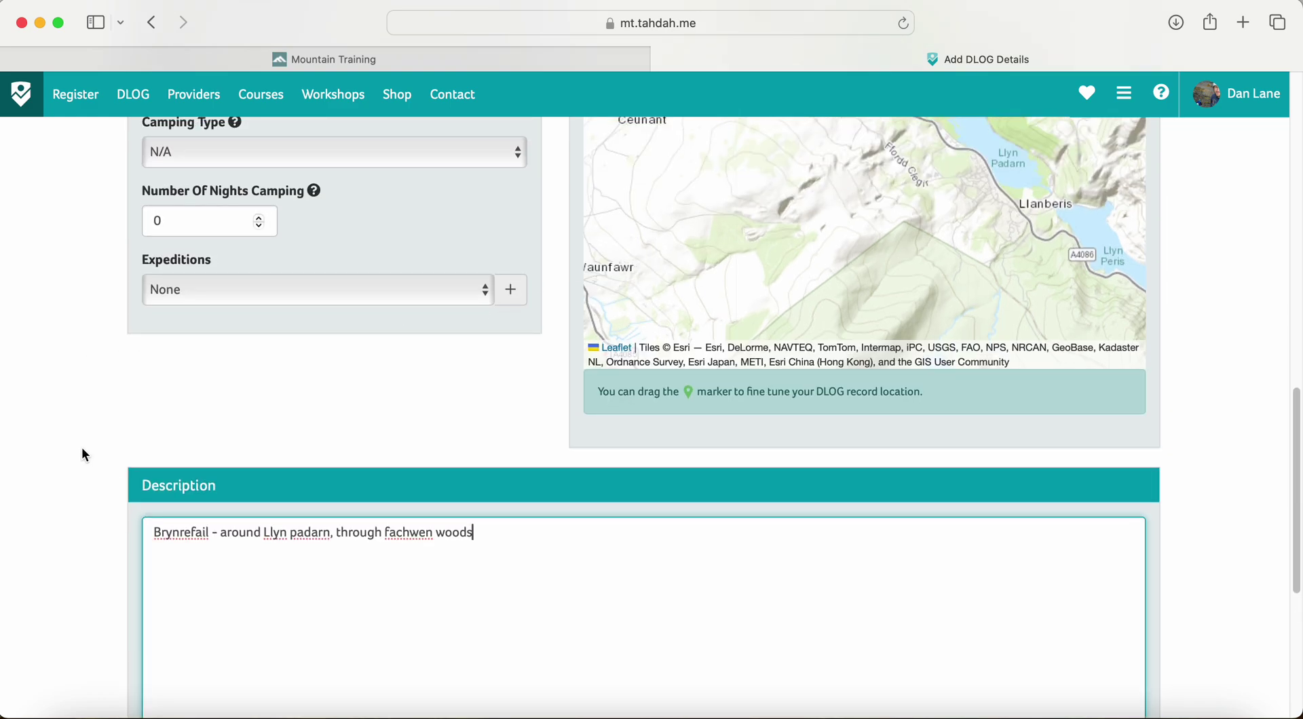
scroll(82, 447, up, 7)
mouse_move(816, 328)
mouse_down()
mouse_move(762, 343)
mouse_move(754, 360)
mouse_move(865, 313)
mouse_up()
scroll(75, 505, down, 10)
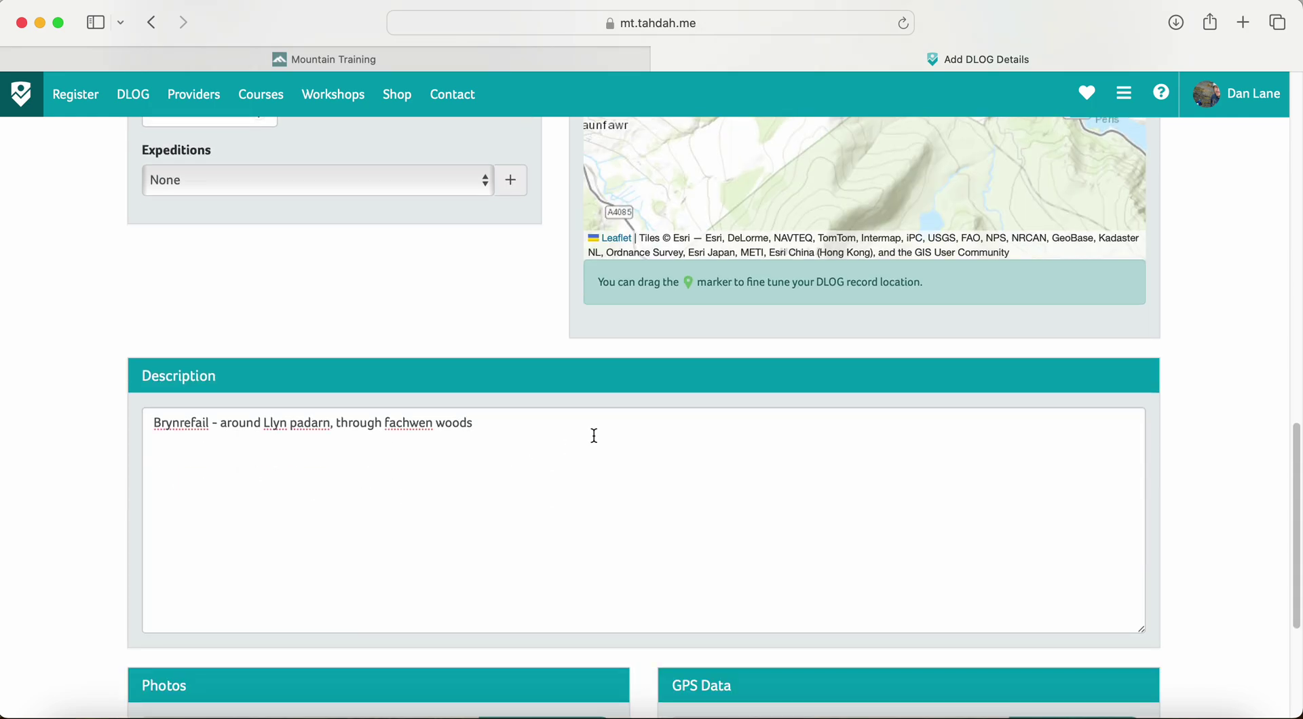
click(525, 430)
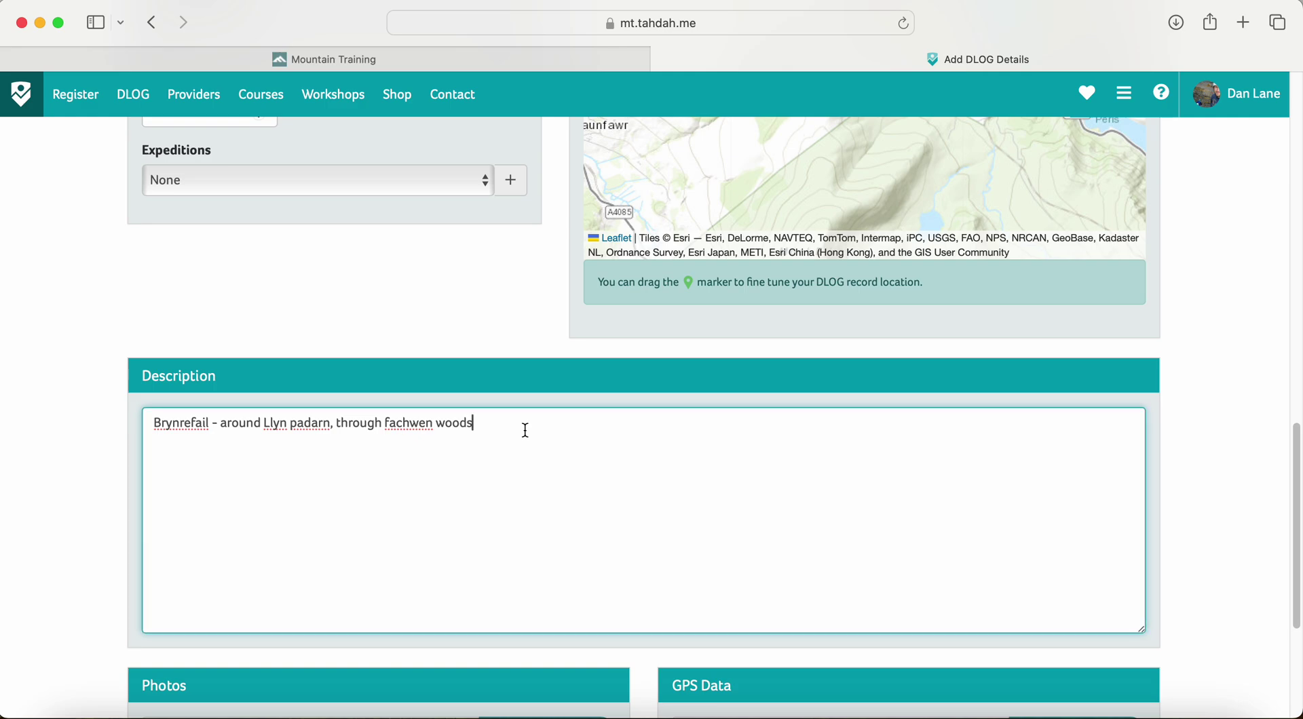
text(, dinorwig slate quarry, back)
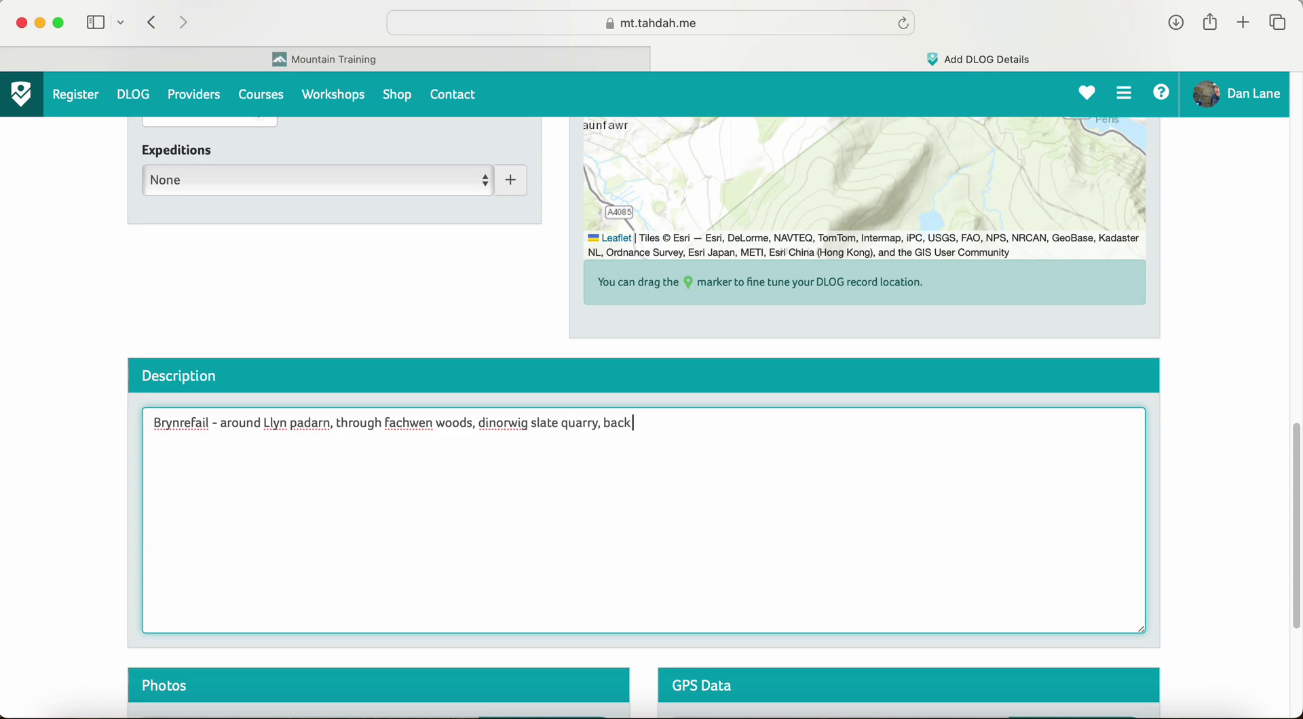
text( through Llanberis and lak)
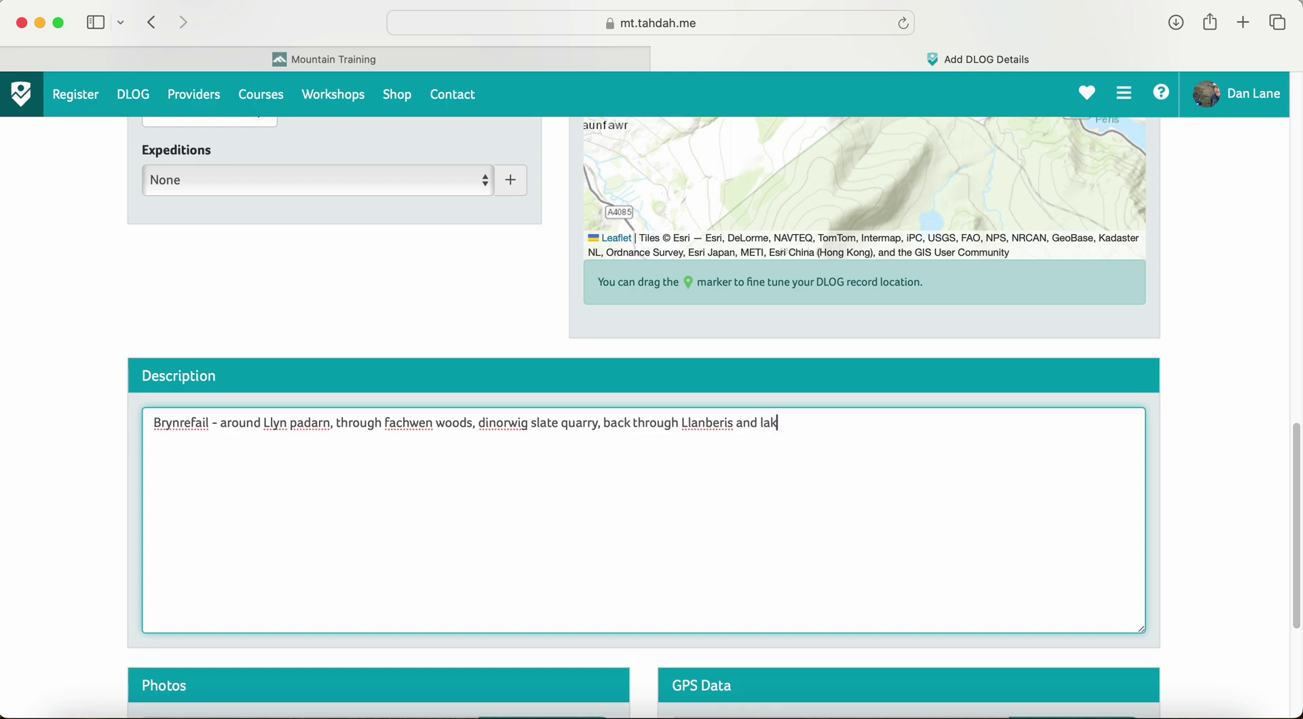
text(eside paths.)
Add the note "Spotted 2 new plants in the slate quarry -" to the end of the description.
text(Spotted)
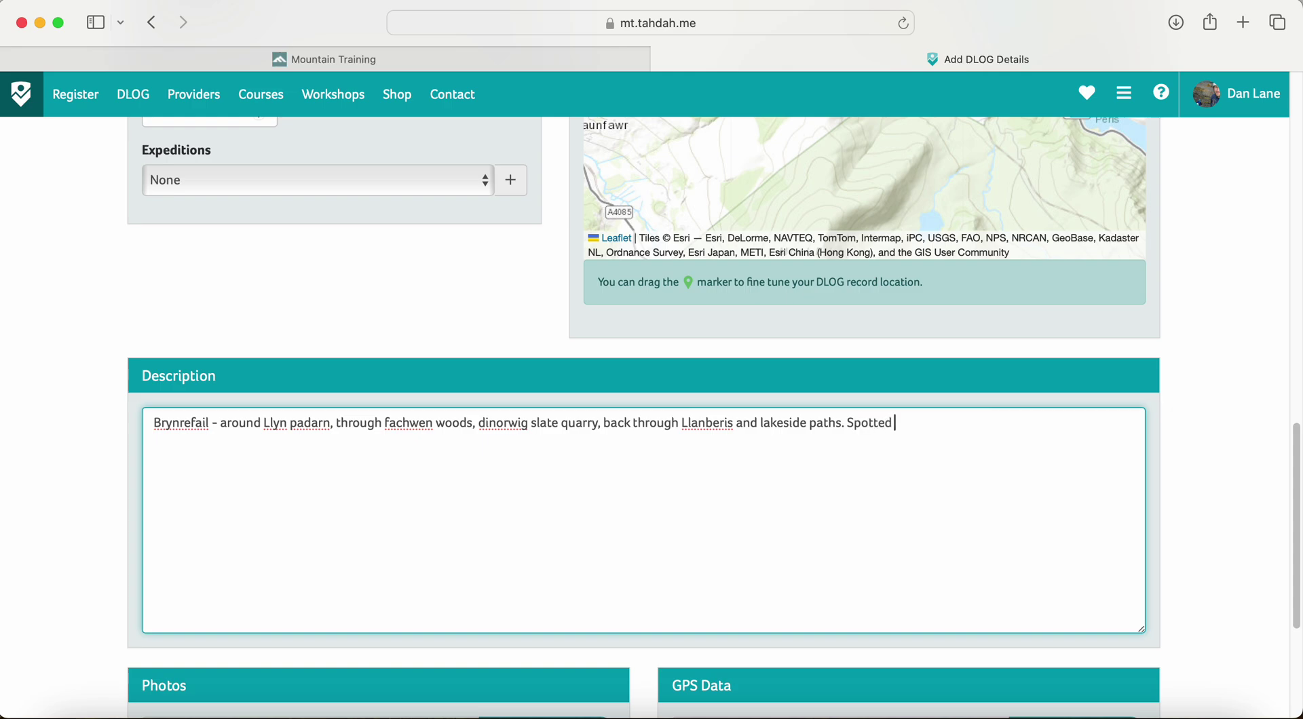
text( 2 new pt)
key(BackSpace)
text(lants in the slate )
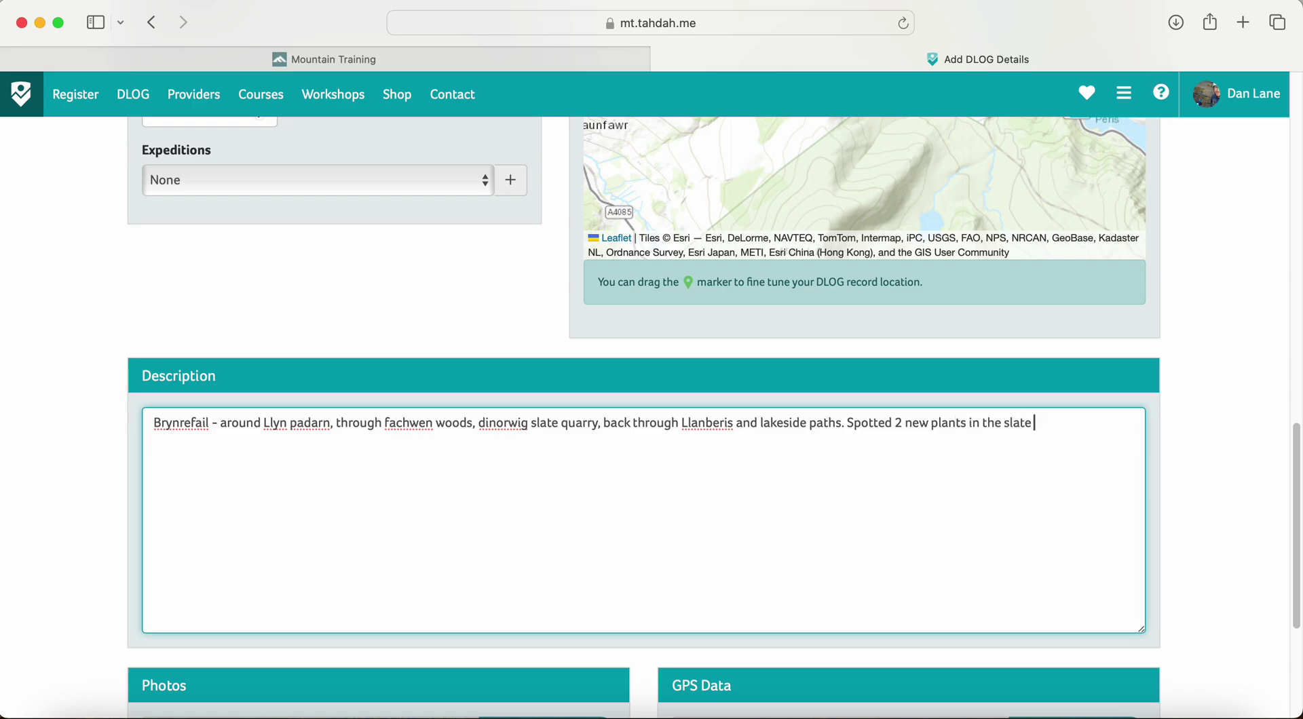
text(qwuarry)
key(Left)
key(Left)
key(Left)
key(Left)
key(Left)
key(BackSpace)
click(1096, 423)
text(-)
scroll(1219, 523, down, 3)
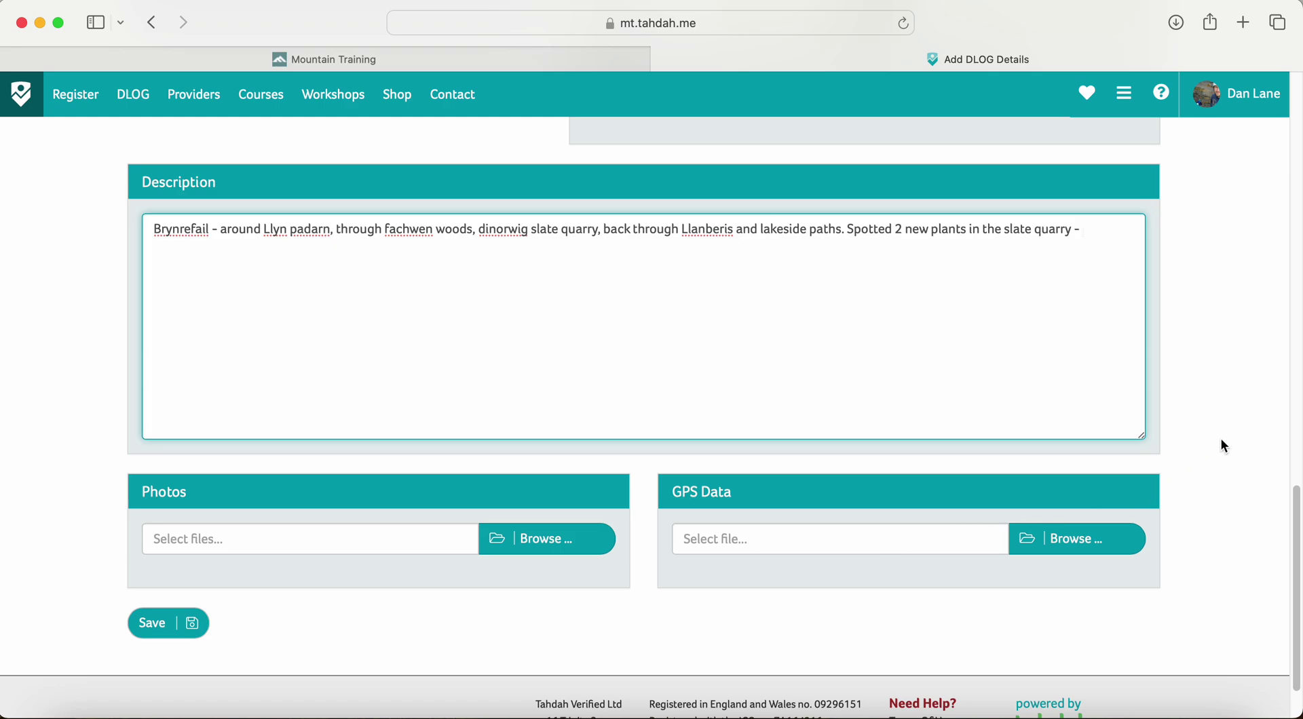
scroll(1215, 435, up, 15)
scroll(1283, 384, down, 5)
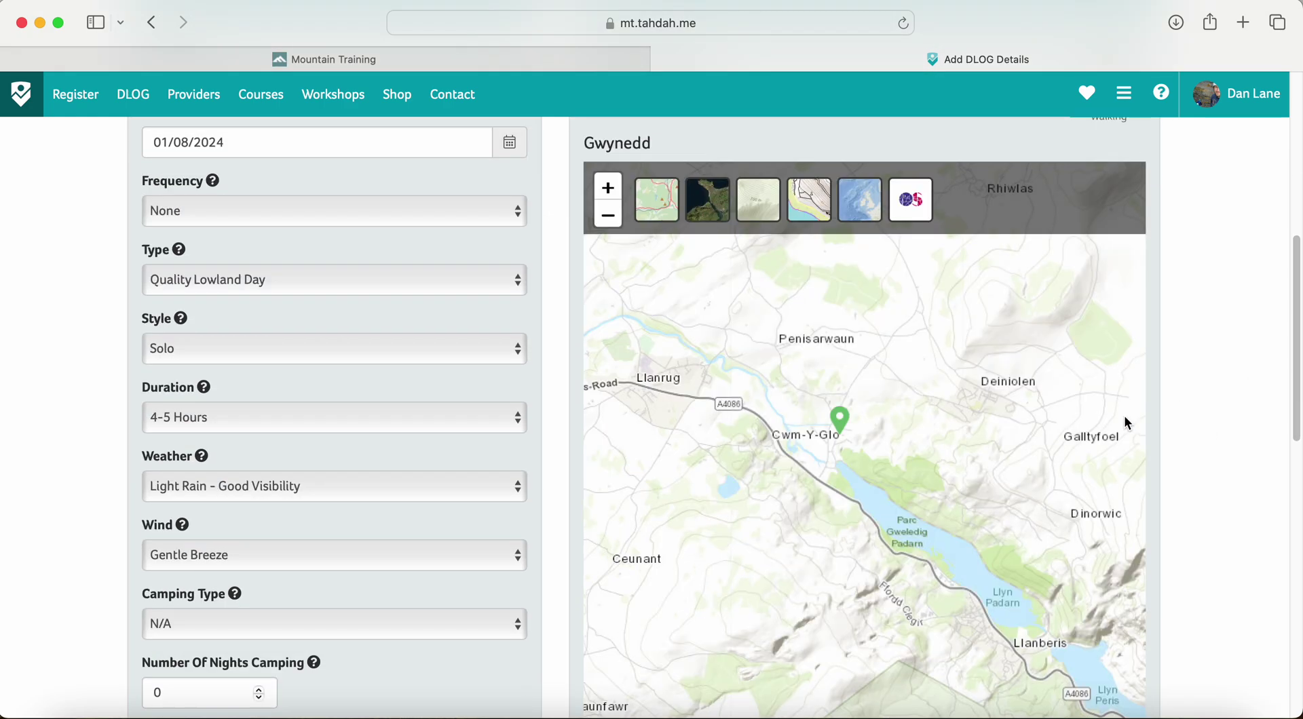
scroll(1218, 455, down, 18)
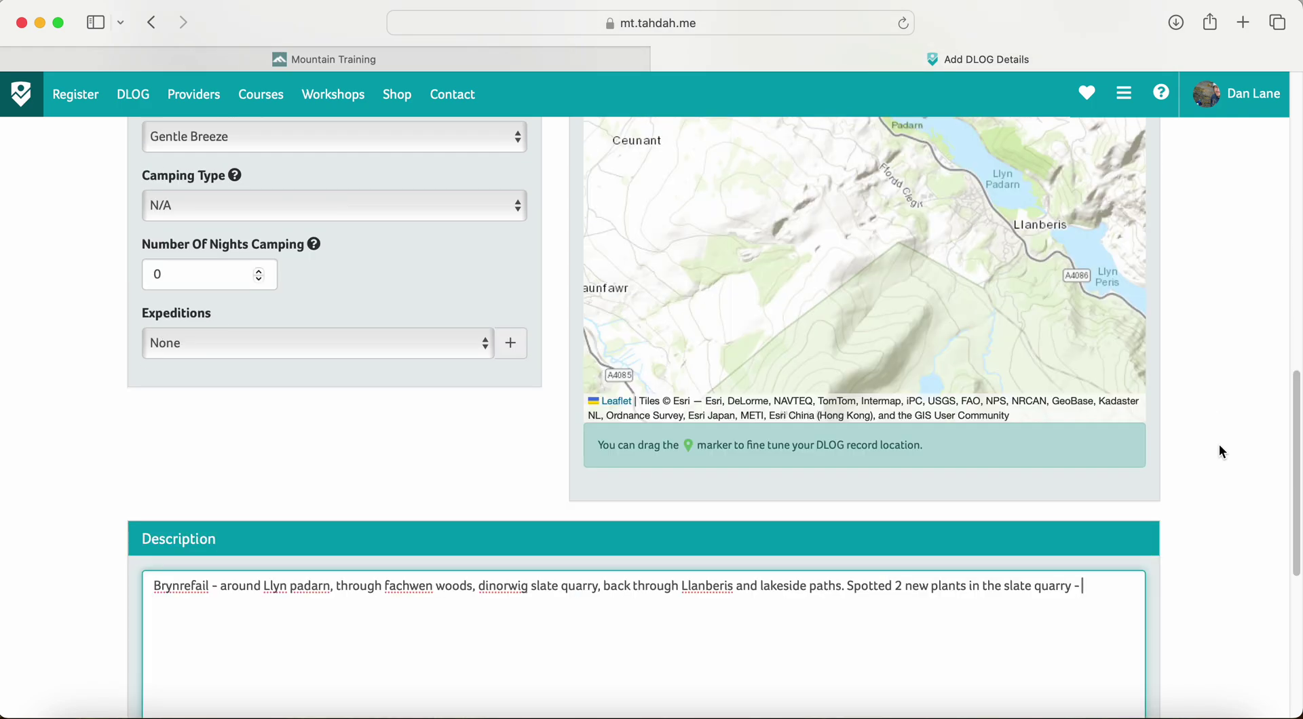